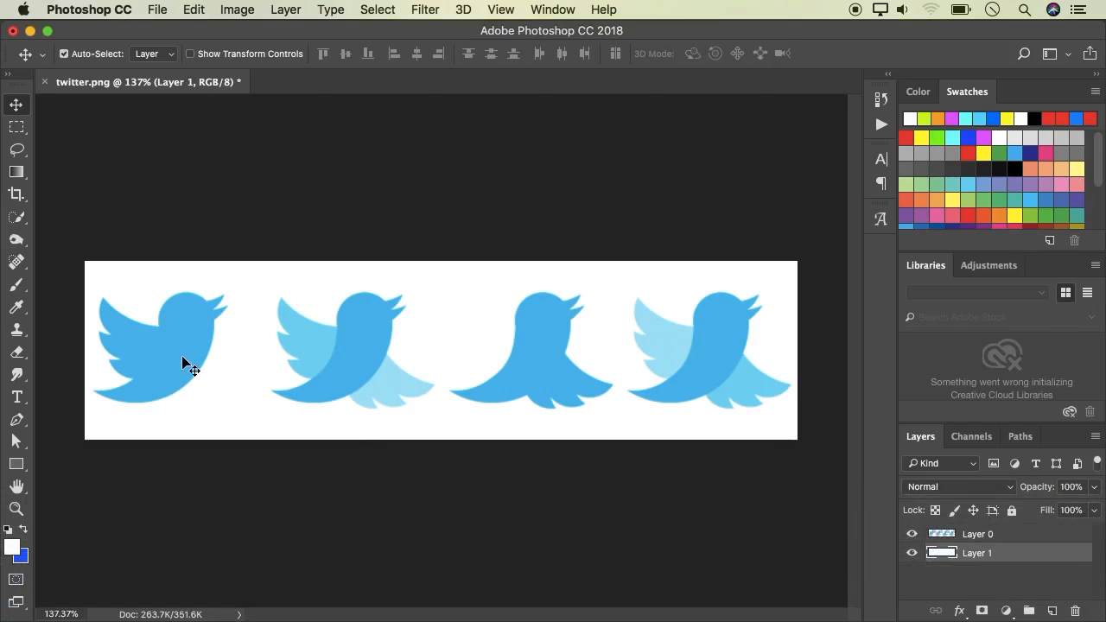
Hide the white background layer in twitter.png to show the birds on transparency
click(913, 554)
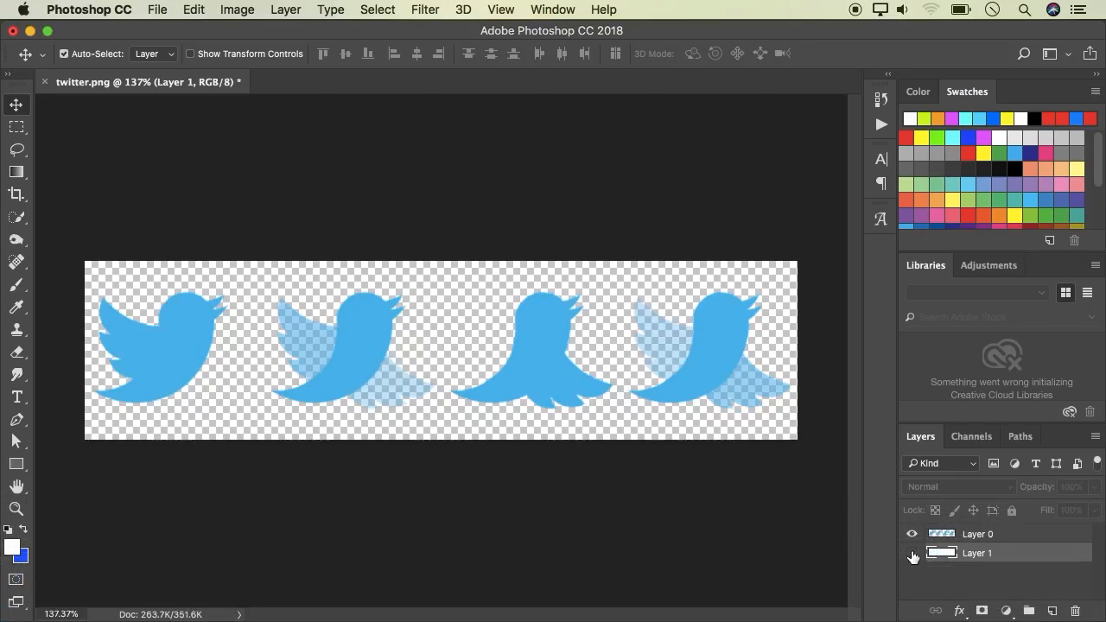
scroll(488, 404, up, 3)
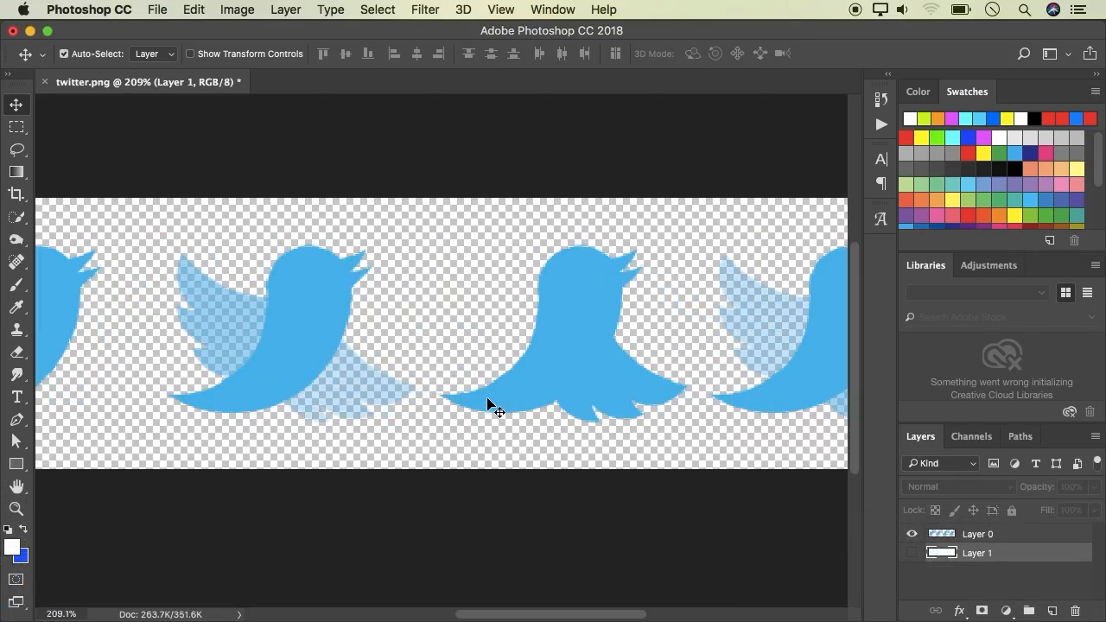
scroll(488, 404, down, 4)
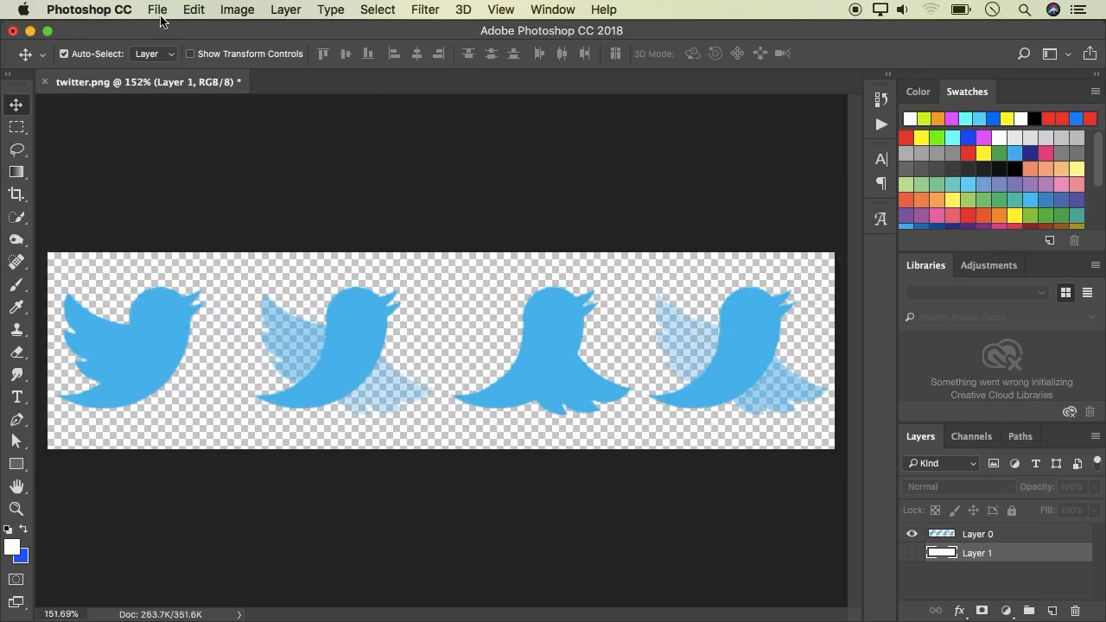
Create a new document 500 pixels wide and 400 pixels high
click(158, 10)
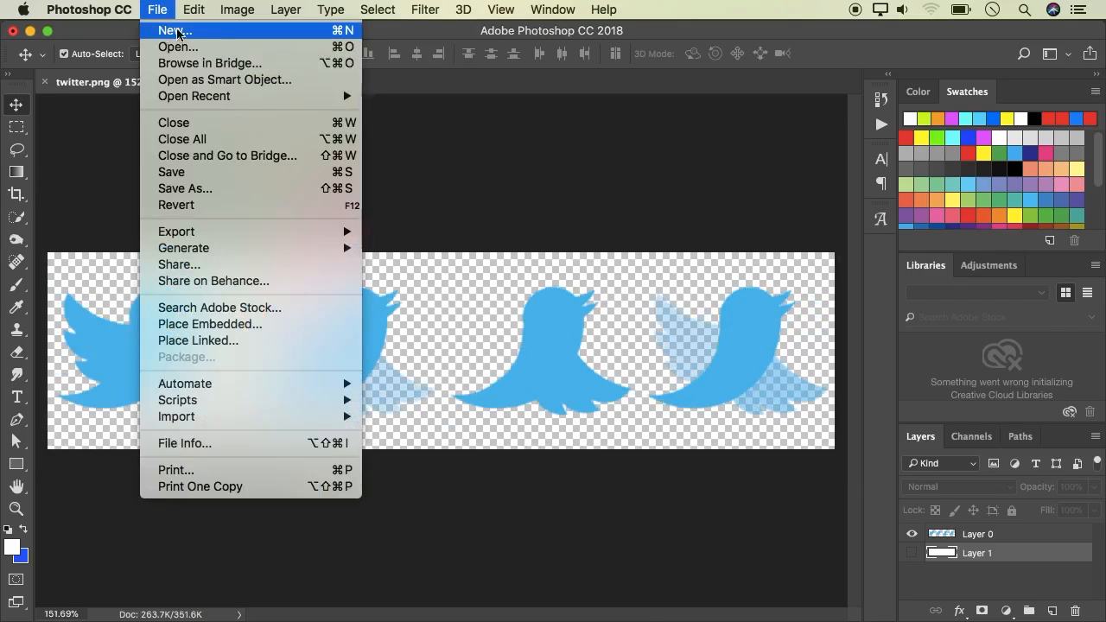
click(241, 35)
drag(771, 189, 728, 187)
text(500)
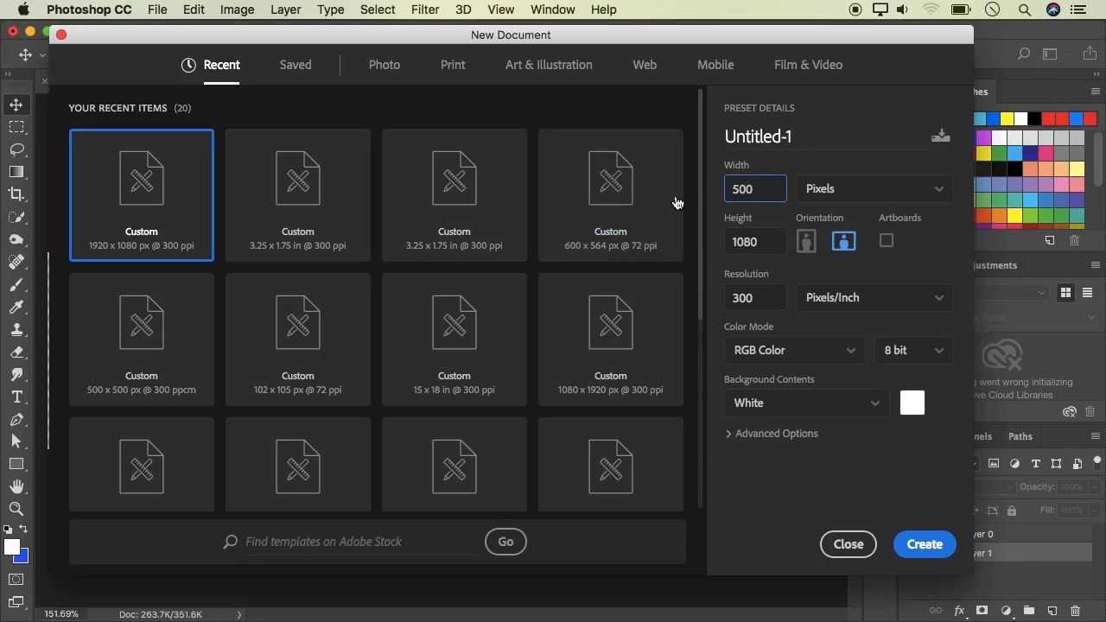
drag(764, 247, 726, 240)
text(4)
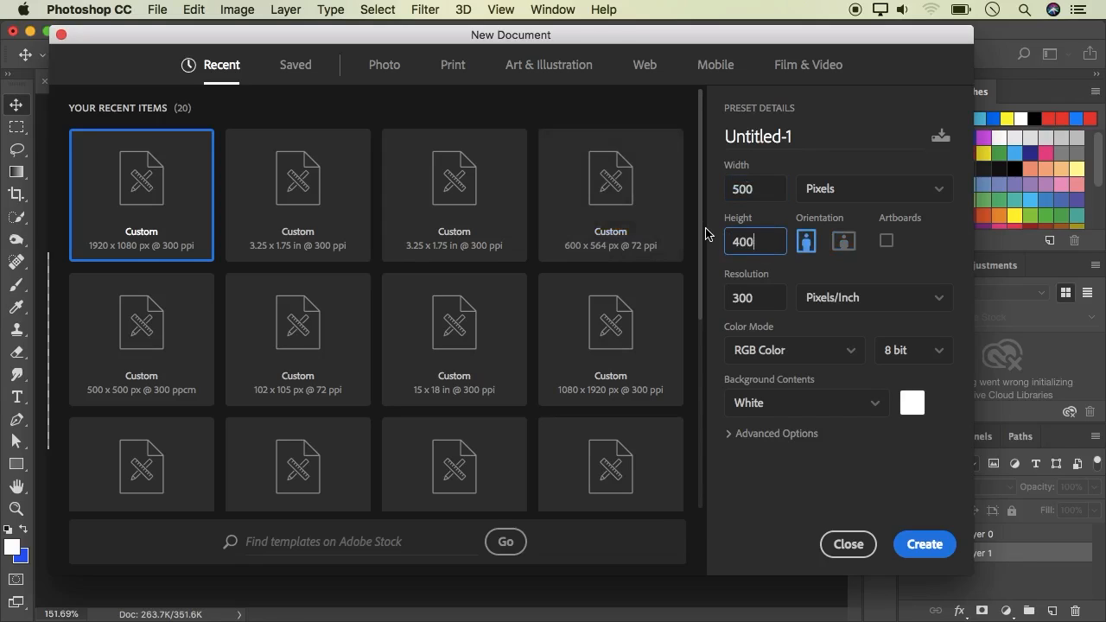
click(925, 545)
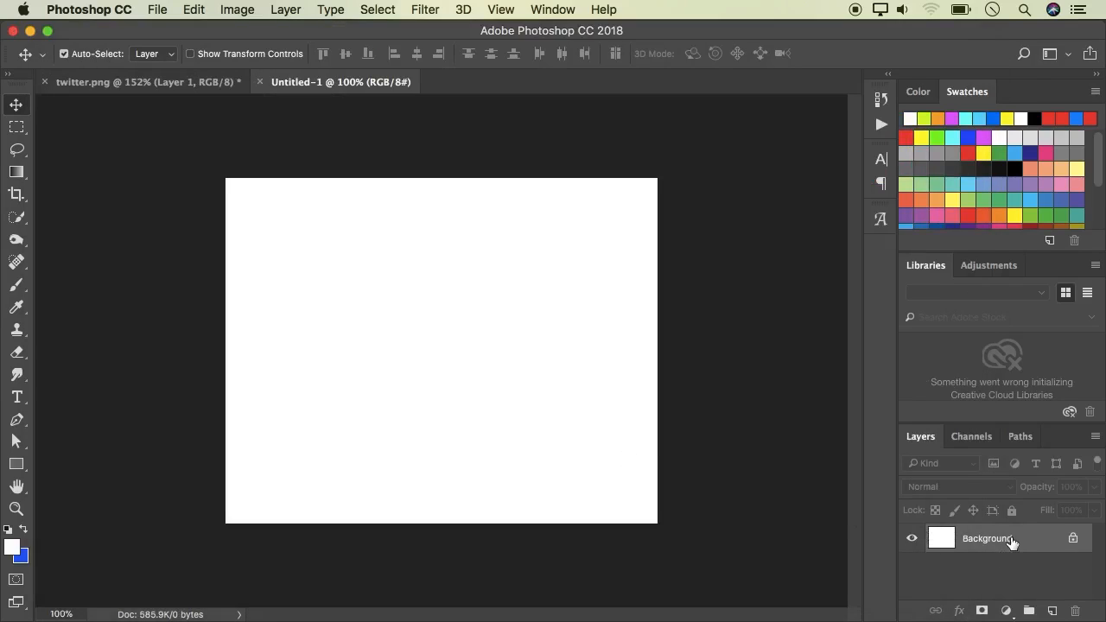
Convert the new document's locked Background into a regular layer
double_click(1012, 542)
click(781, 317)
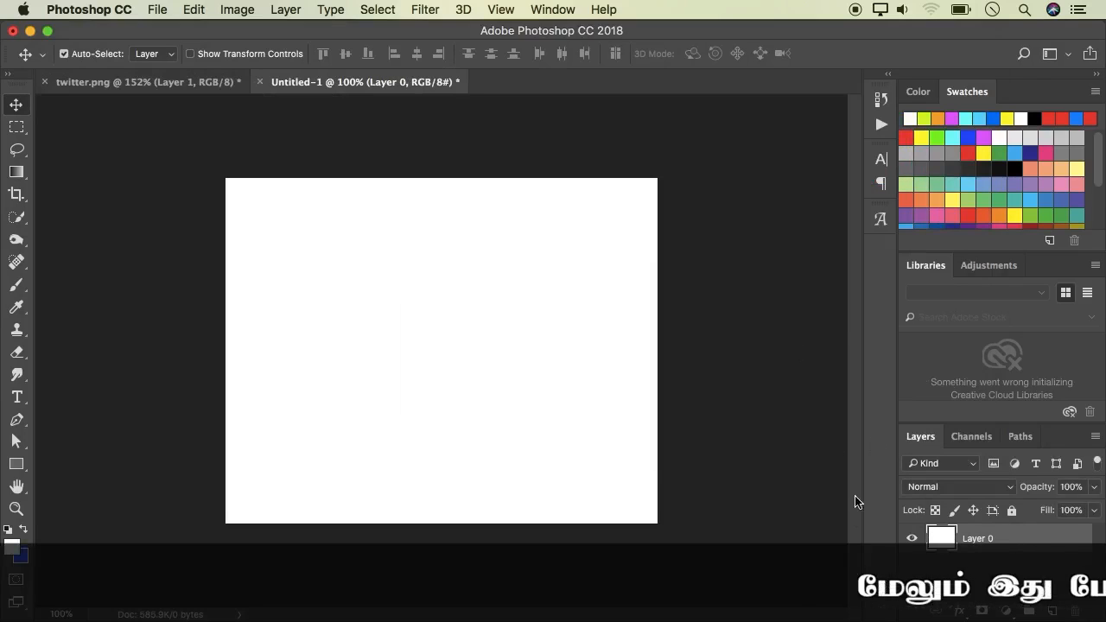
scroll(299, 239, up, 1)
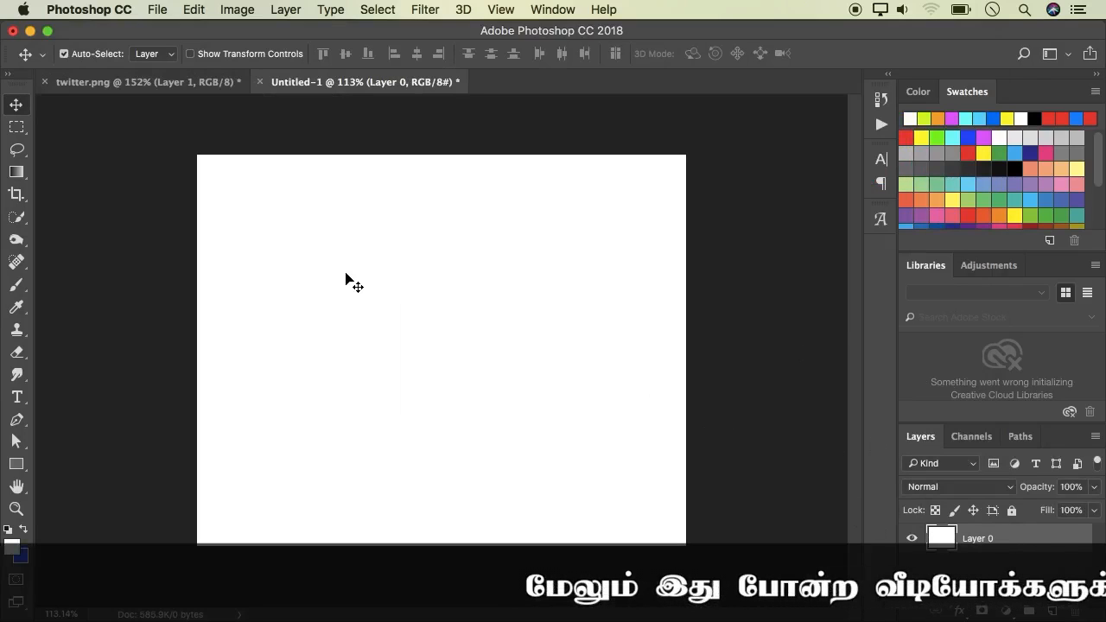
In twitter.png, select the birds layer and draw a rectangular selection around the first bird
click(117, 82)
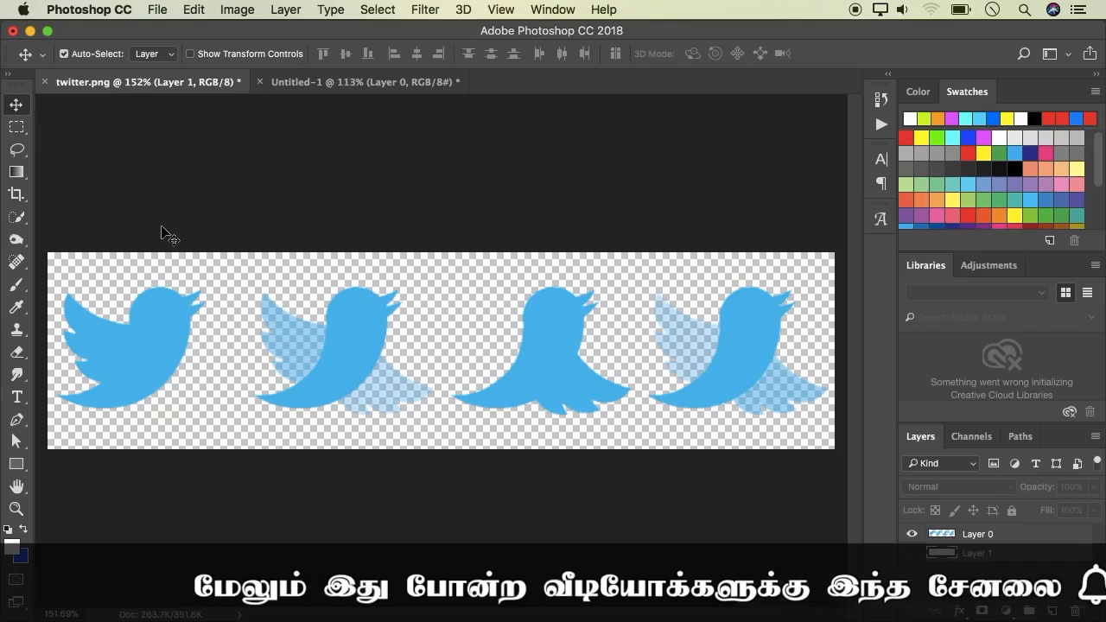
scroll(171, 251, down, 1)
scroll(170, 251, down, 1)
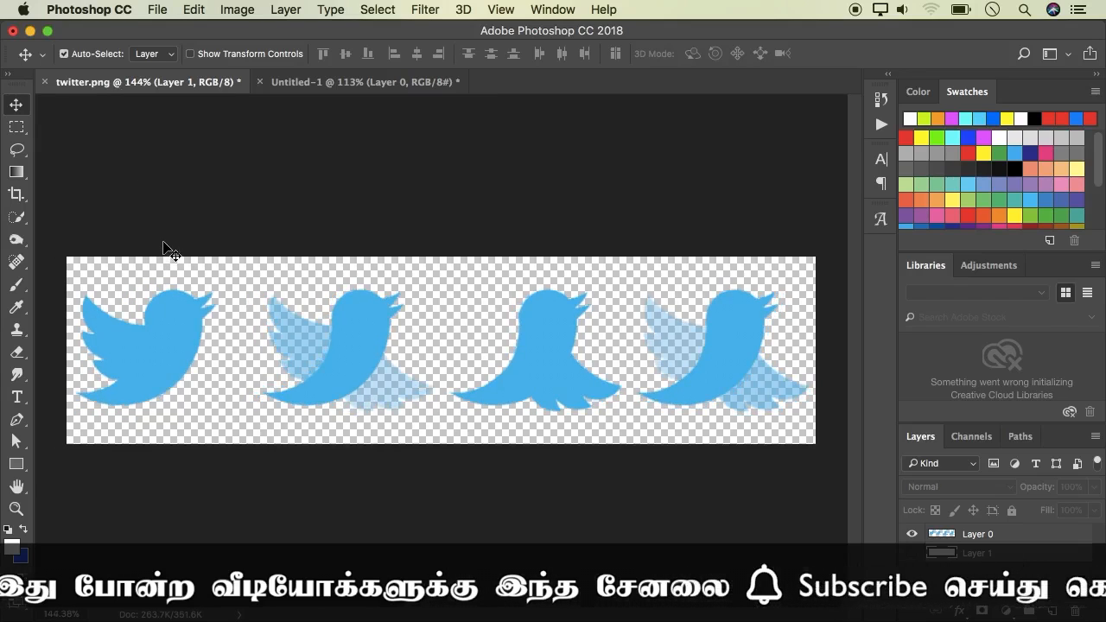
right_click(174, 333)
click(184, 332)
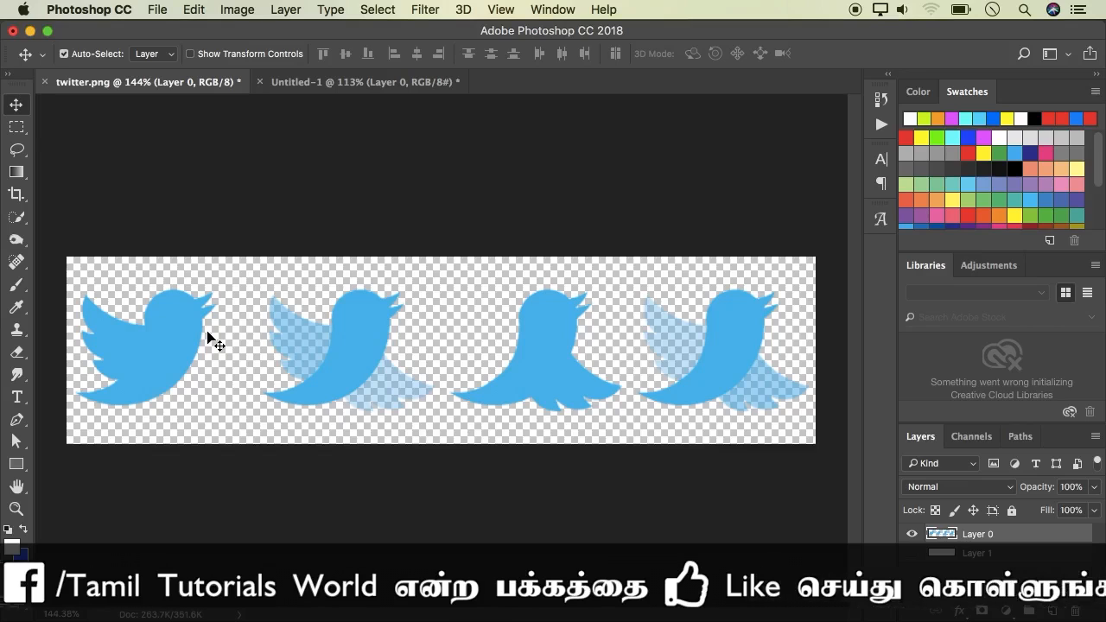
key(m)
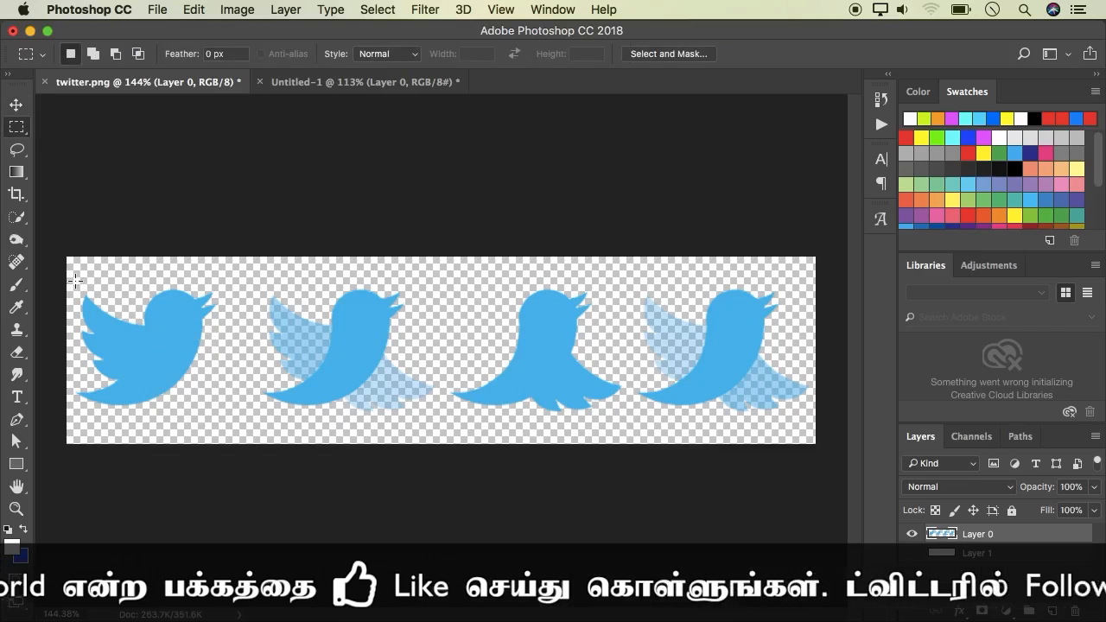
drag(68, 260, 229, 415)
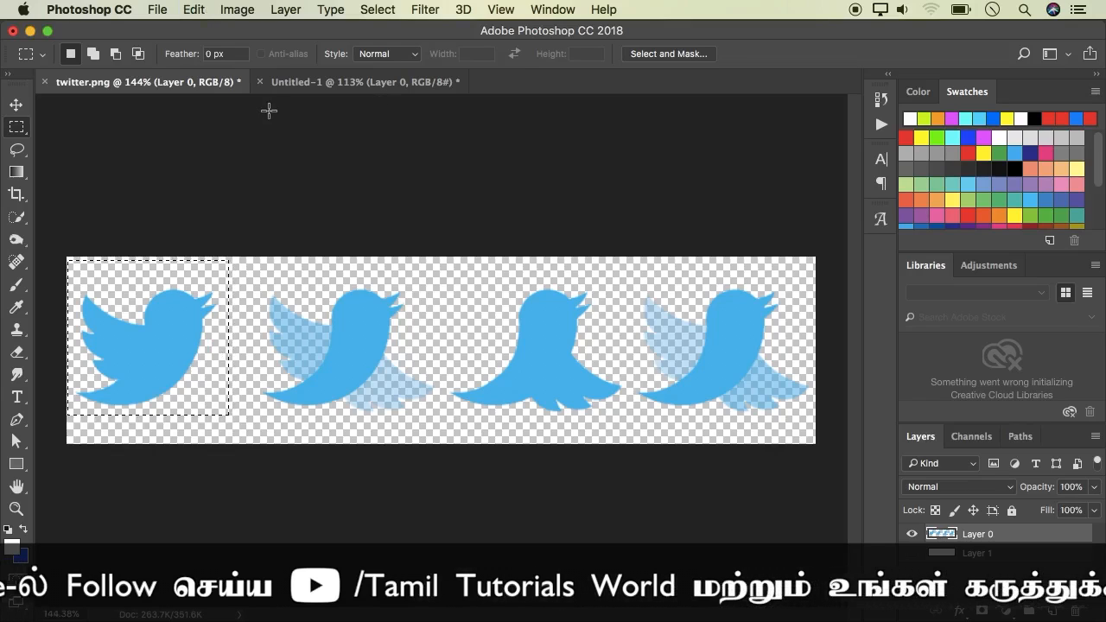
Move the selected first bird into the Untitled-1 document as a new layer
click(25, 105)
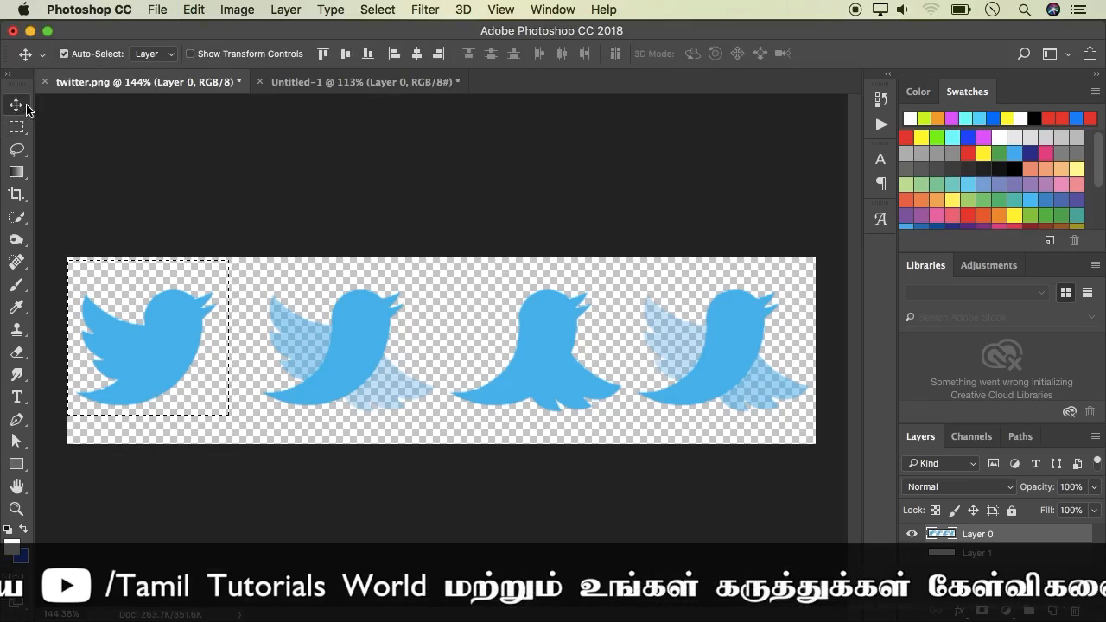
click(304, 86)
drag(305, 238, 307, 233)
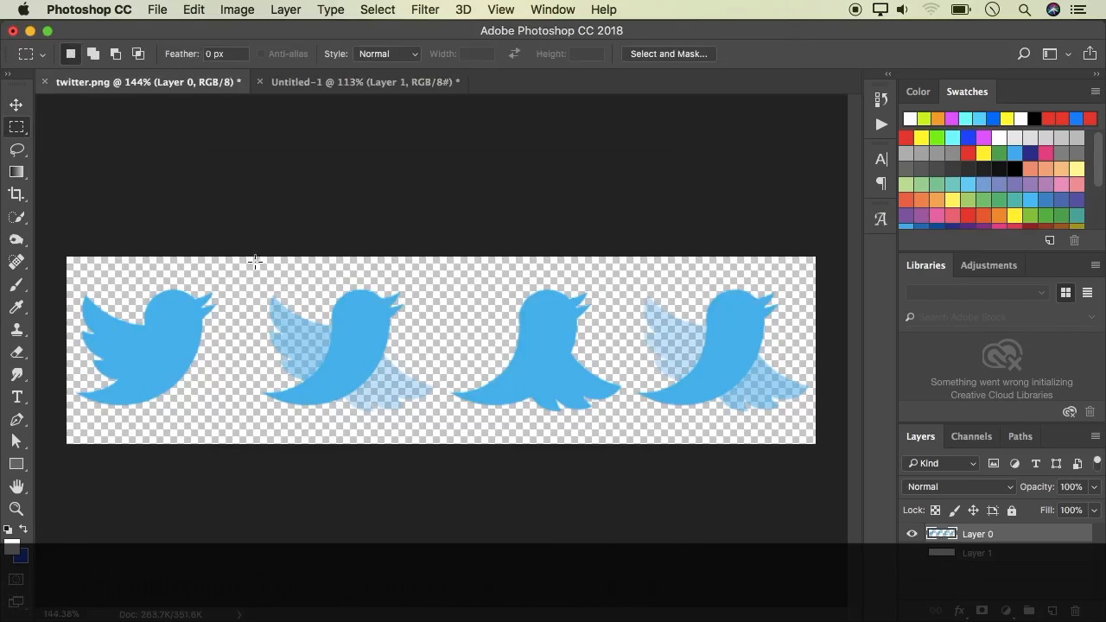
Select the second bird in twitter.png and paste it into Untitled-1 as a new layer above the first
drag(255, 261, 446, 441)
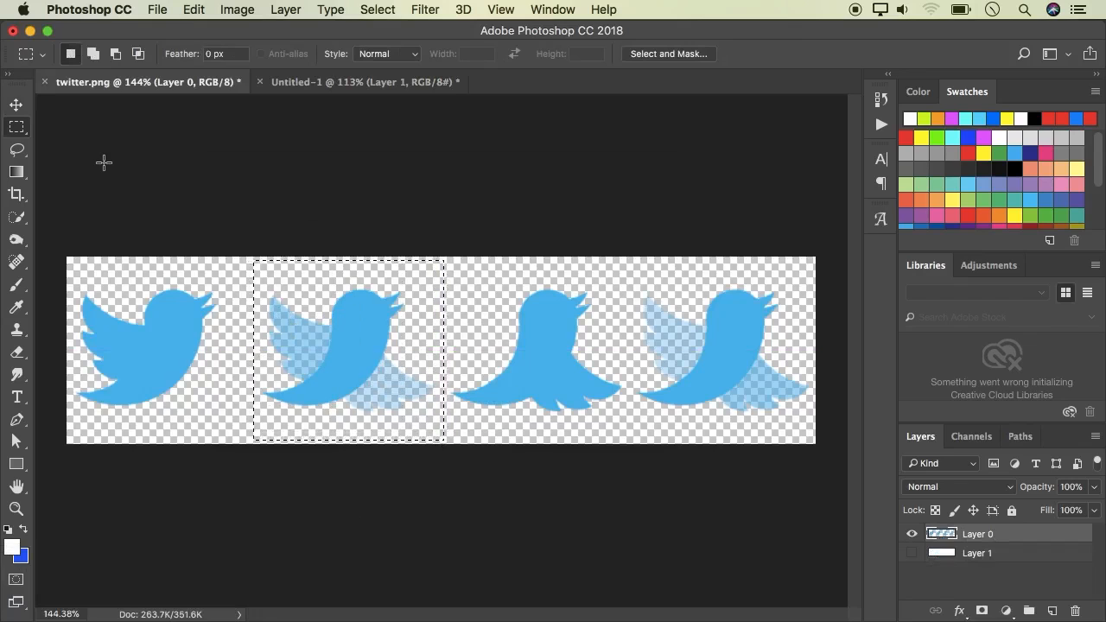
click(18, 105)
click(288, 87)
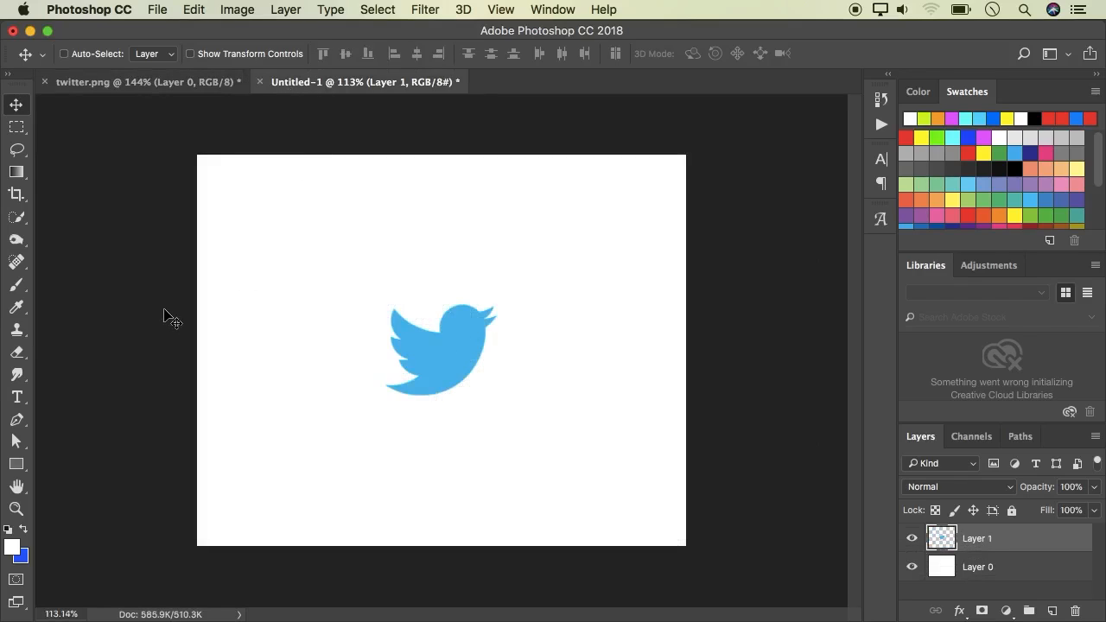
key(super+v)
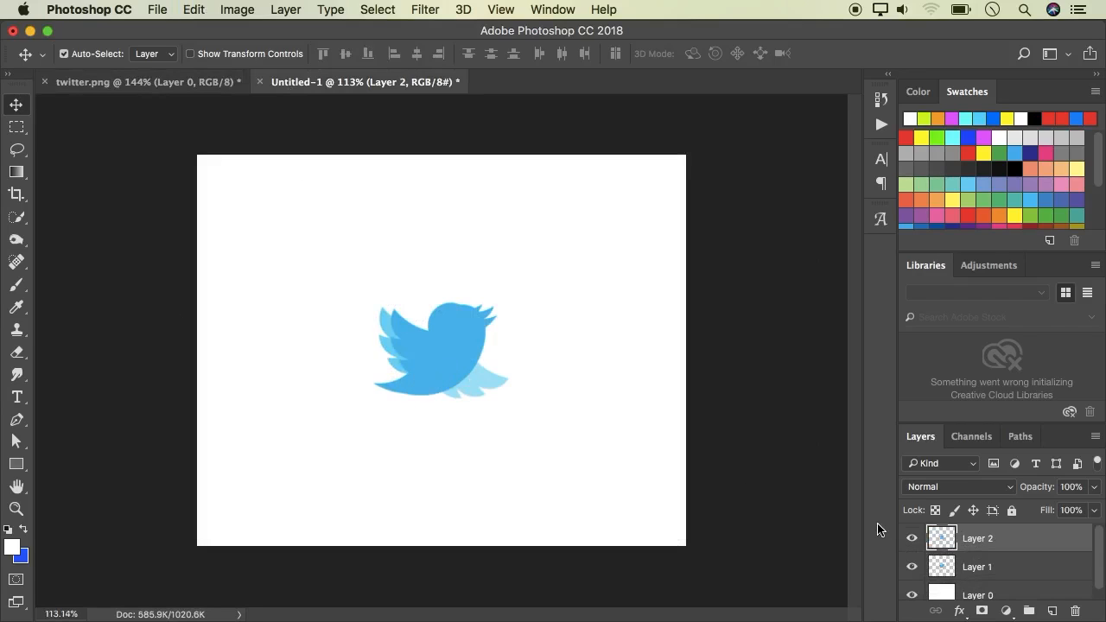
click(914, 573)
Select the third bird in twitter.png and paste it into Untitled-1 as a new layer
key(ctrl+Tab)
key(m)
drag(449, 257, 626, 445)
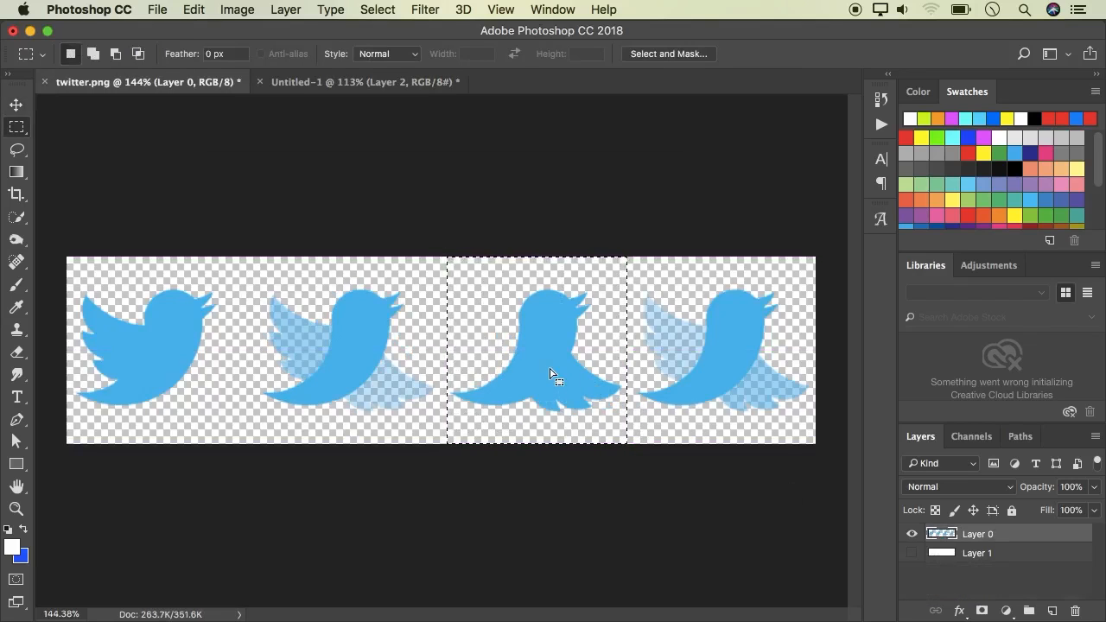
click(17, 105)
click(291, 83)
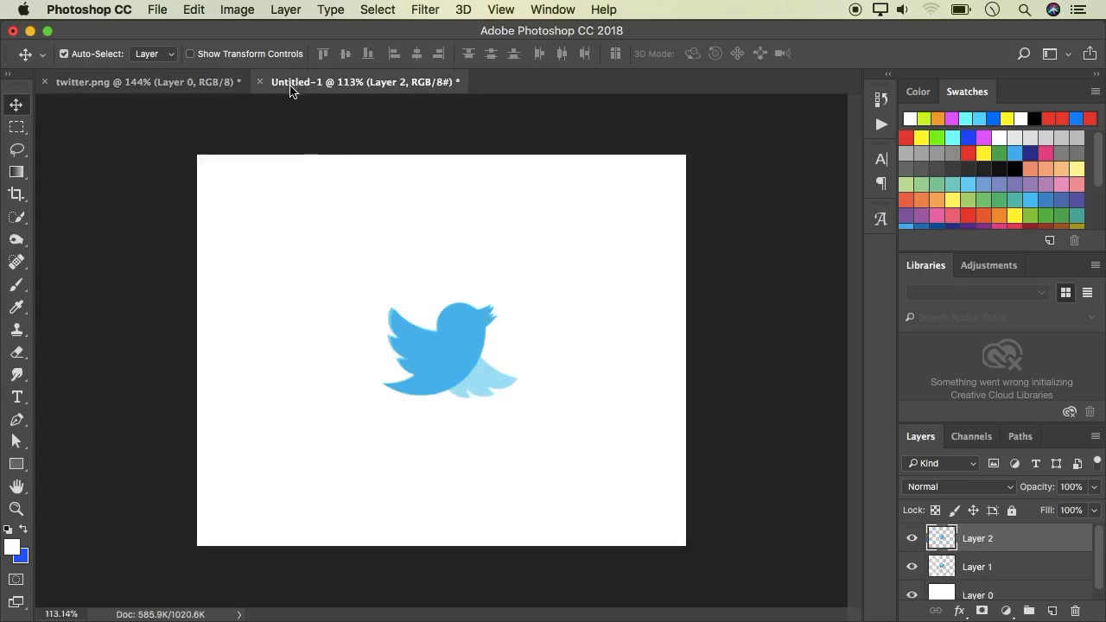
key(super)
key(super+v)
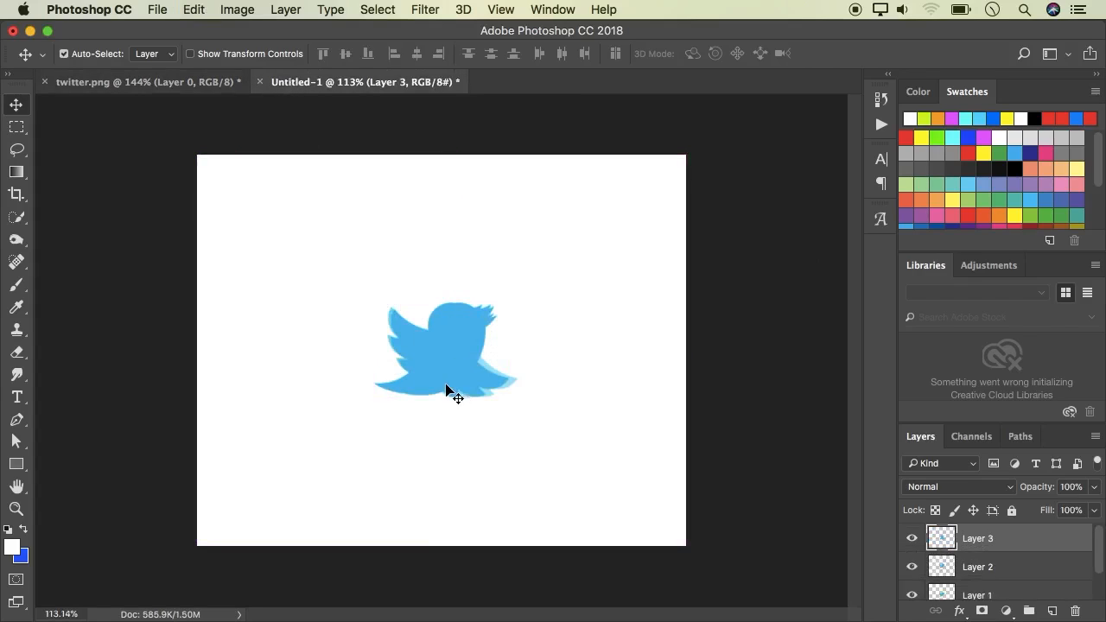
Toggle the lower bird layers' visibility off and back on to check the pasted third bird
drag(915, 570, 913, 597)
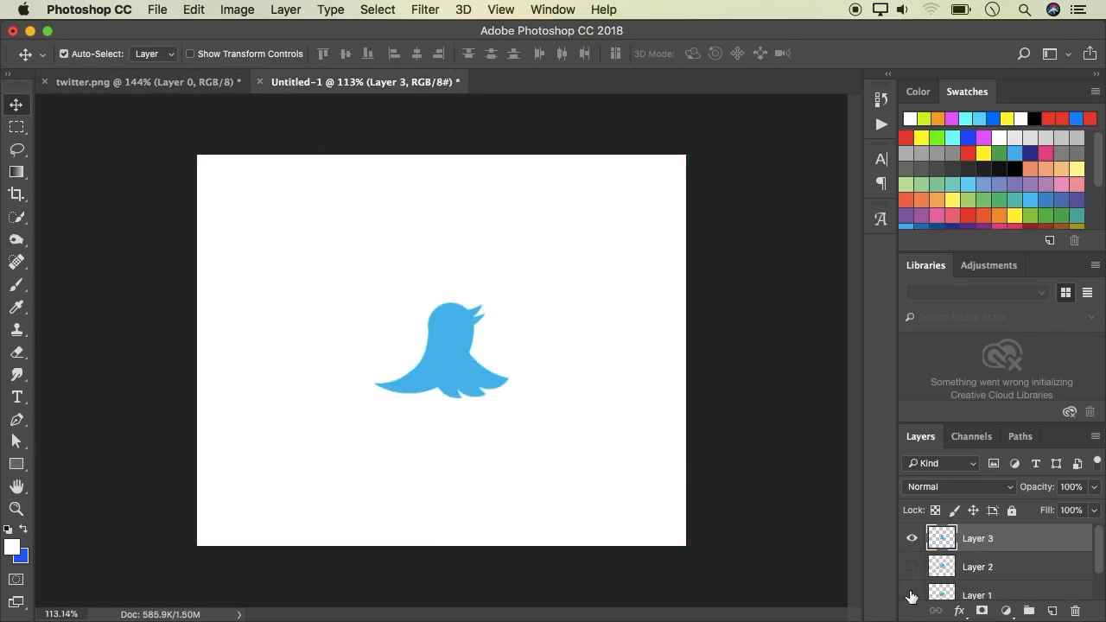
click(912, 596)
click(911, 568)
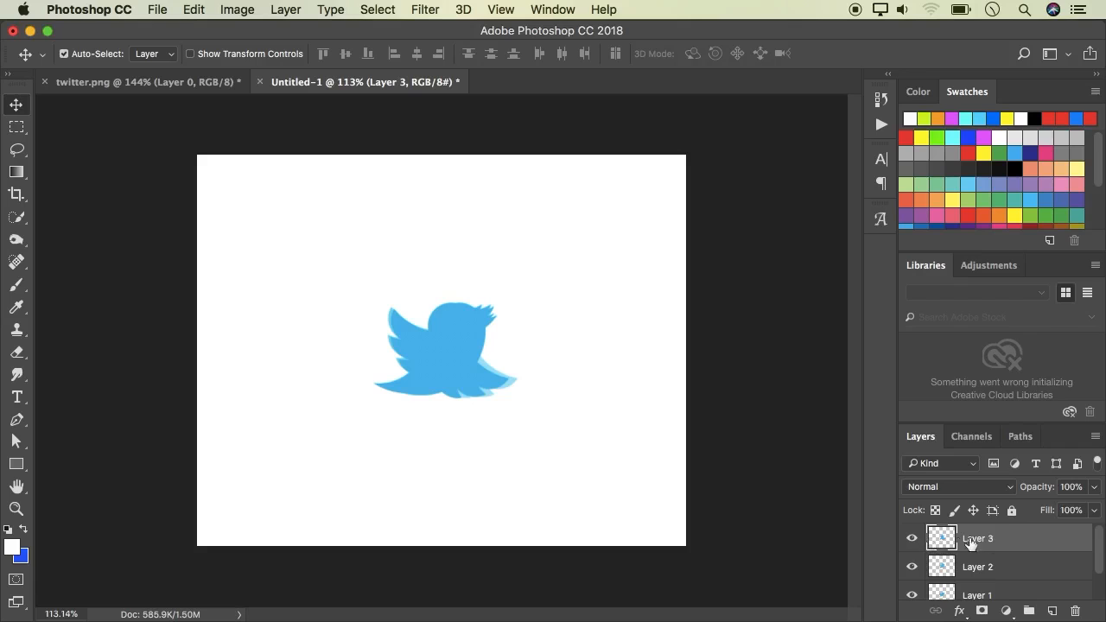
Select the fourth bird in twitter.png and paste it into Untitled-1 as a new layer
key(ctrl+Tab)
key(m)
drag(628, 258, 814, 445)
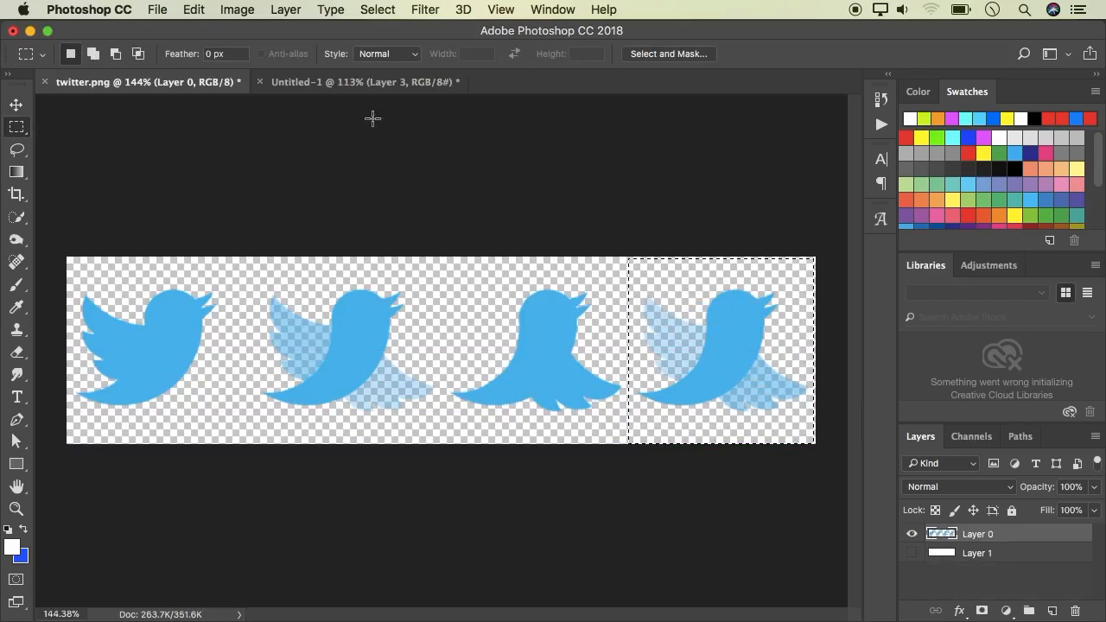
click(344, 90)
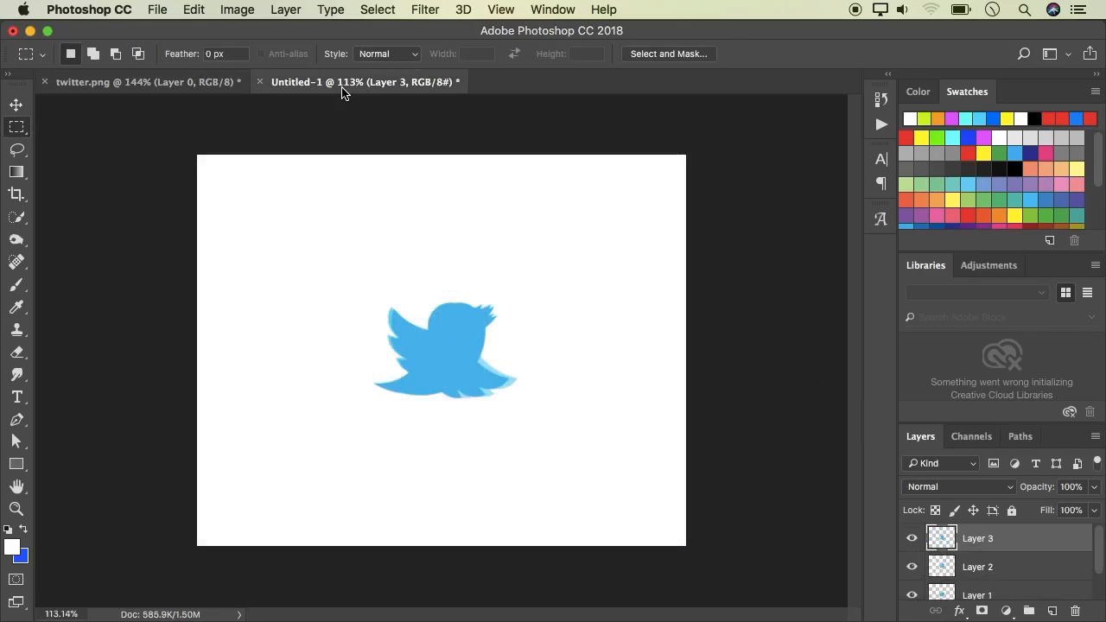
key(super+v)
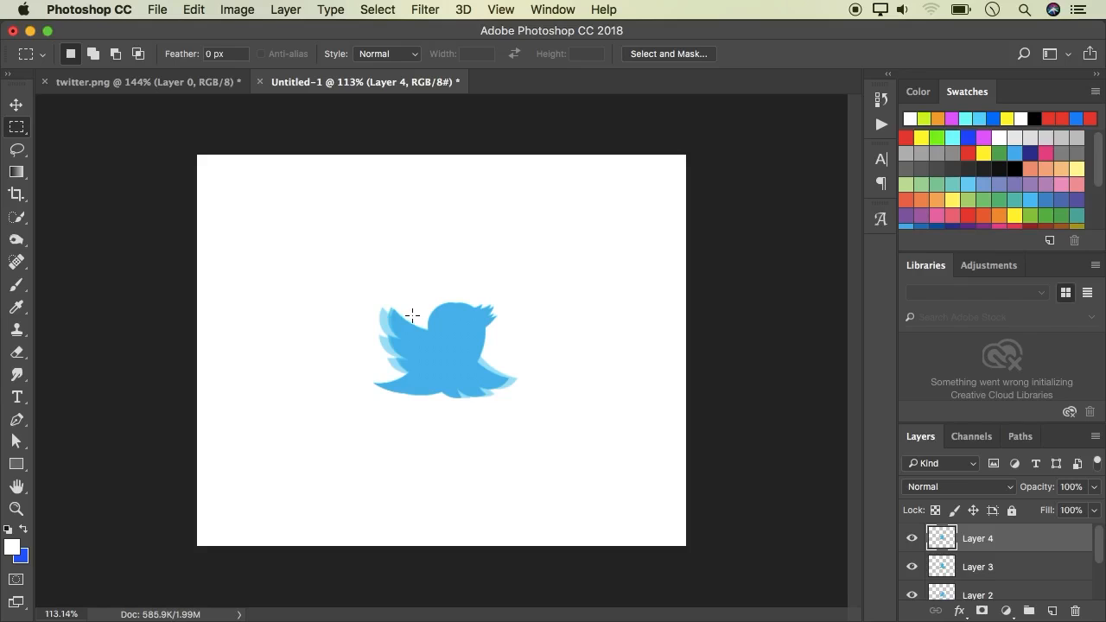
Nudge the fourth bird layer three pixels to the right to line it up with the others
click(16, 104)
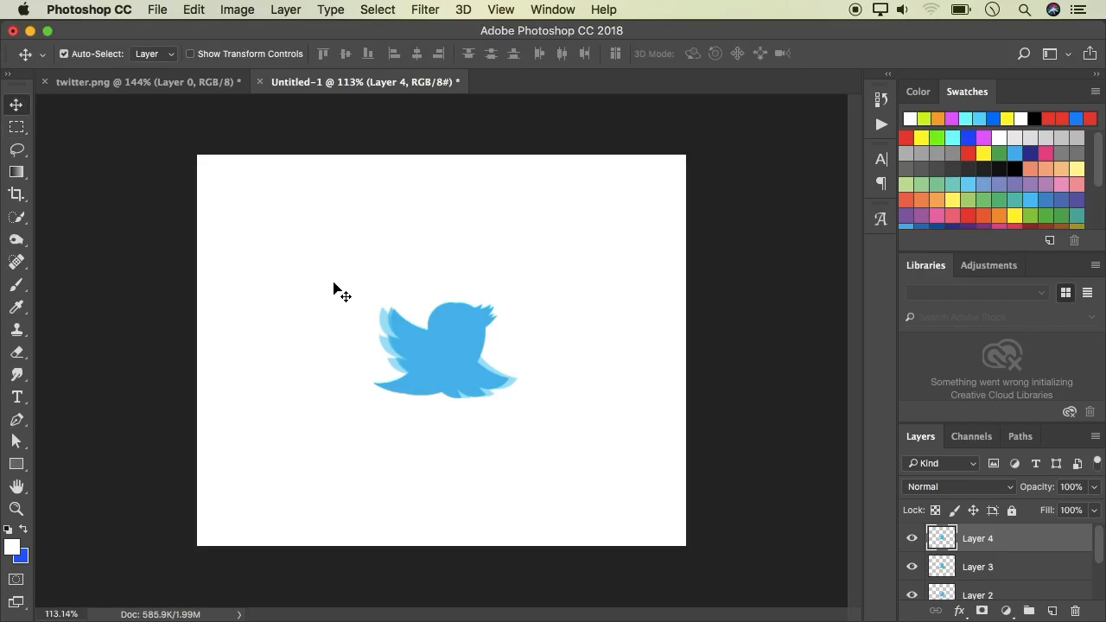
key(Right)
key(Right)
key(Right)
key(Right)
key(Right)
key(Right)
scroll(402, 386, up, 1)
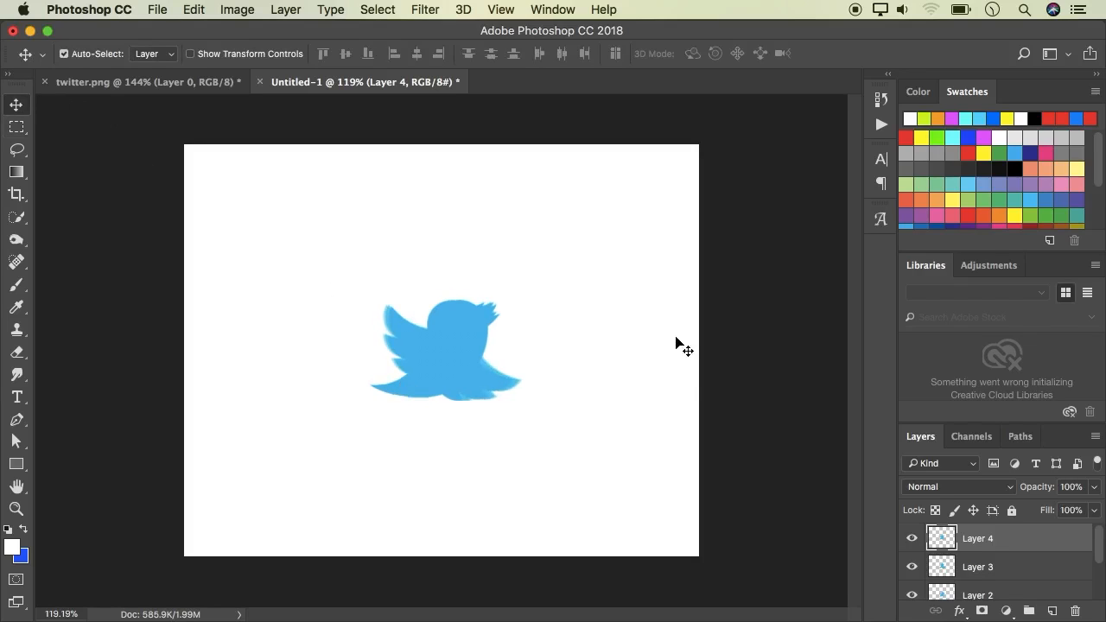
Open the Timeline panel and set it to Create Frame Animation
click(552, 10)
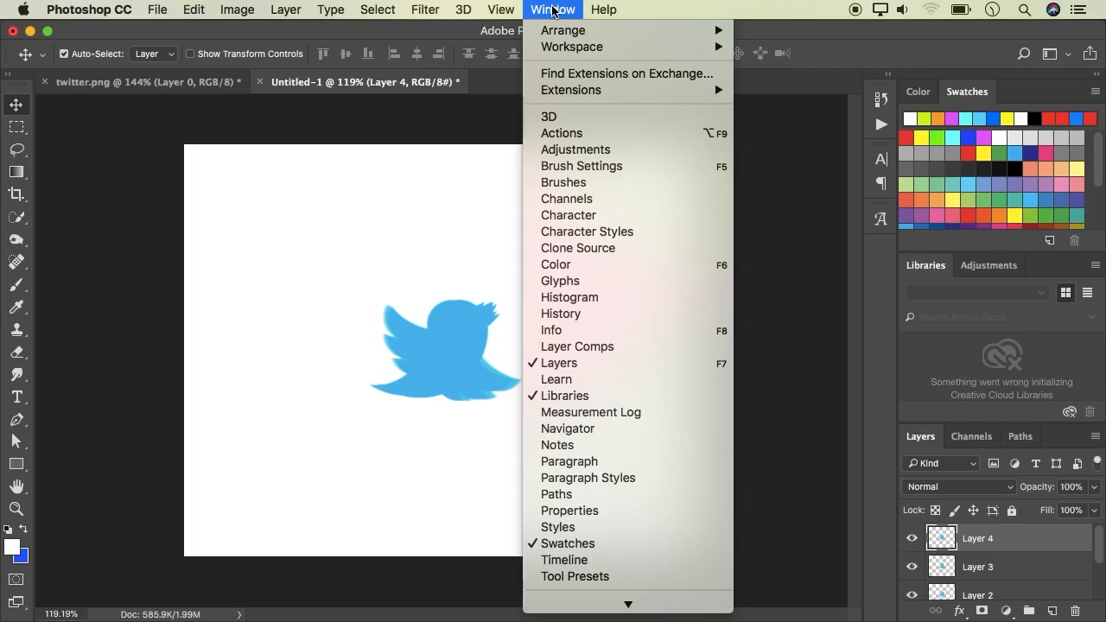
scroll(573, 384, down, 3)
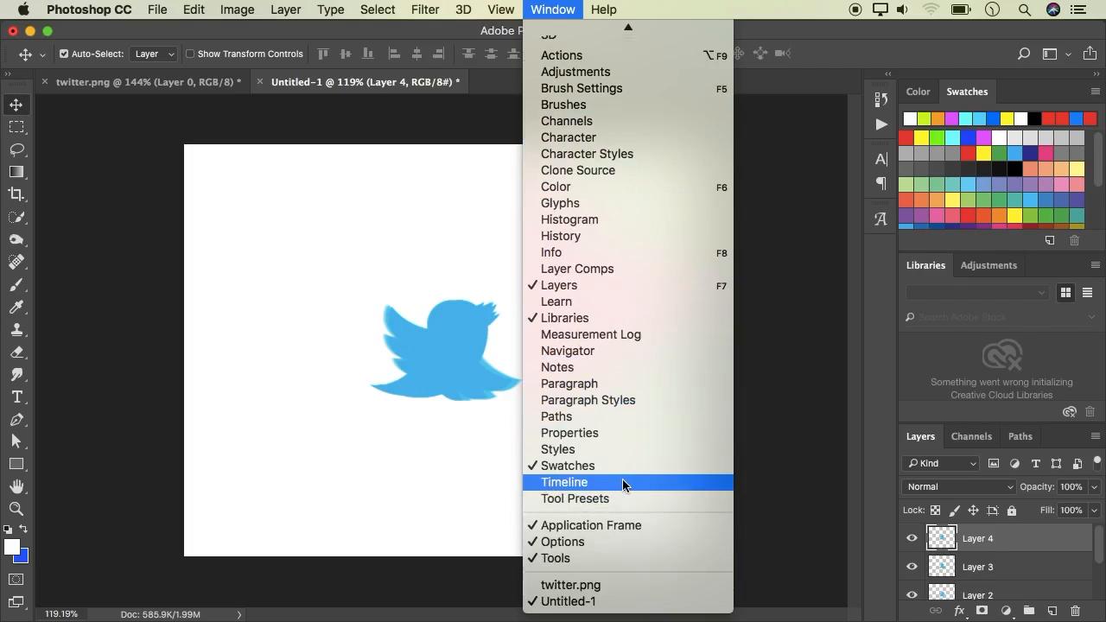
click(621, 482)
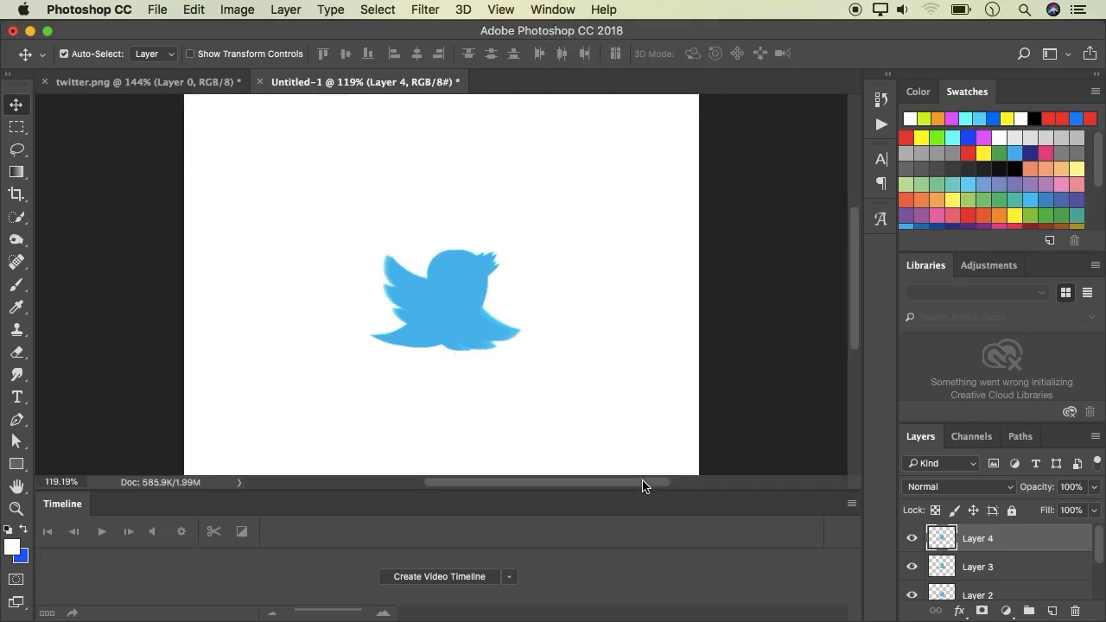
click(509, 578)
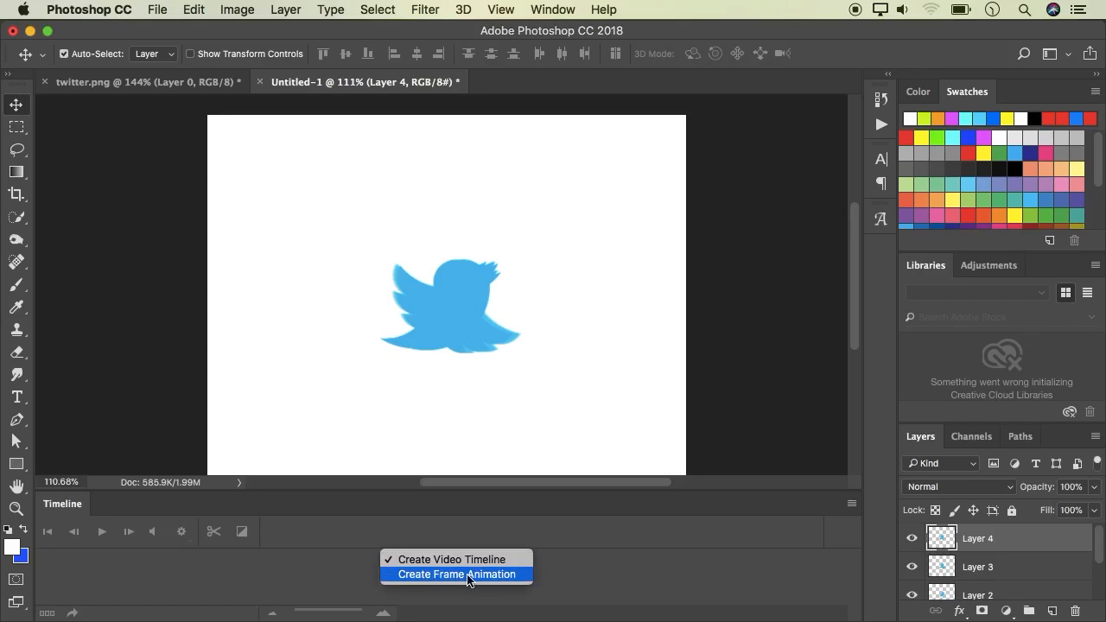
click(438, 576)
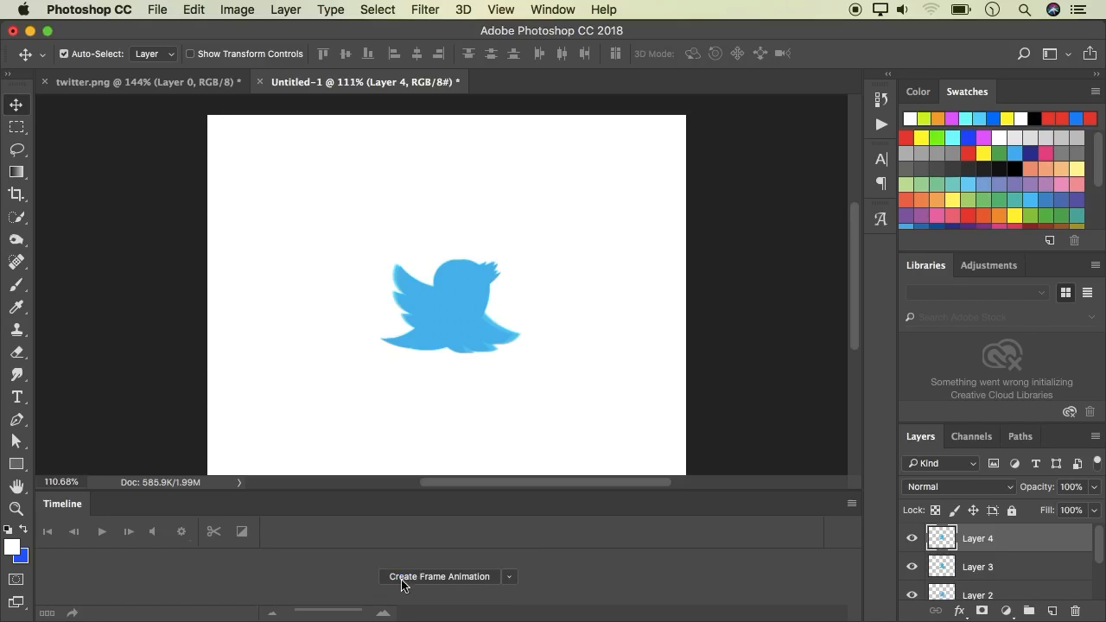
Create a frame animation in the timeline and duplicate the first frame, removing the extra one to leave five frames
click(425, 581)
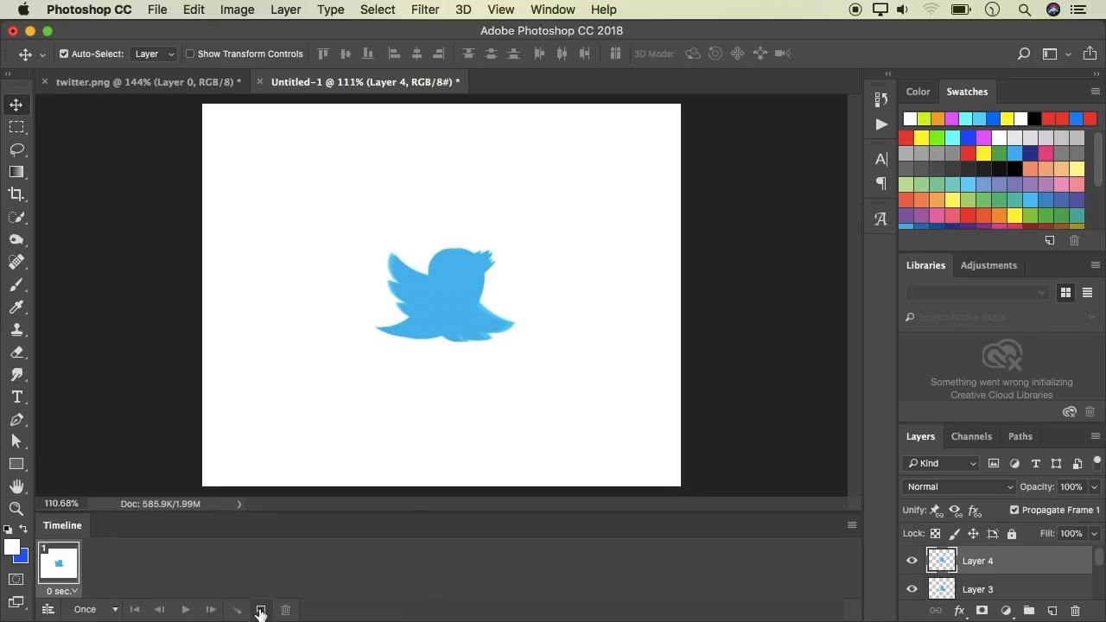
click(261, 610)
click(261, 611)
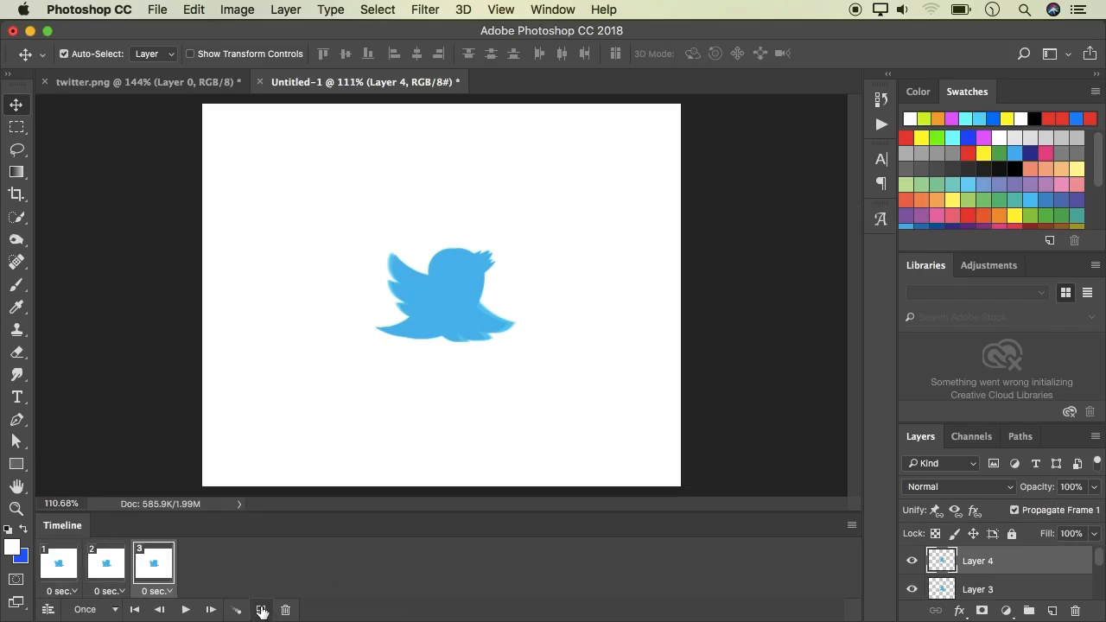
click(261, 611)
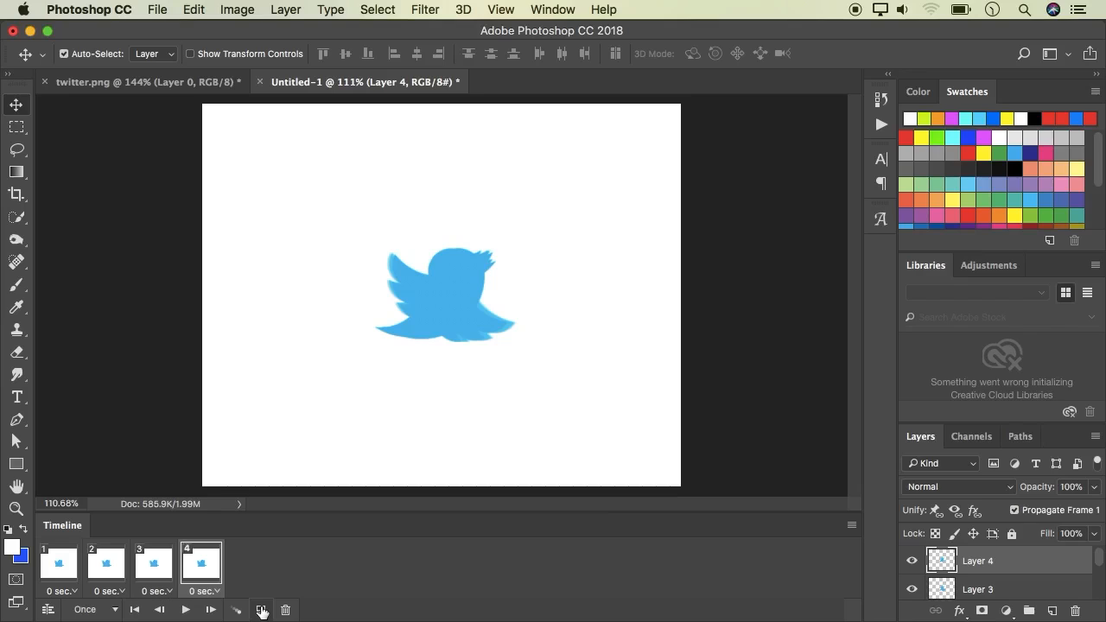
click(261, 610)
click(261, 611)
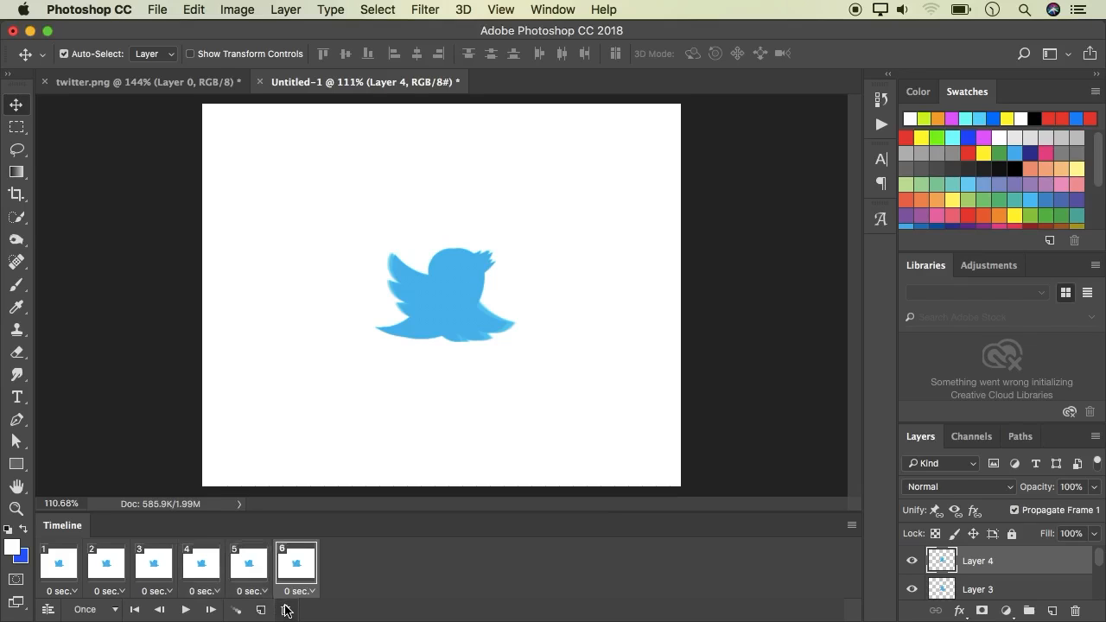
click(286, 610)
click(680, 242)
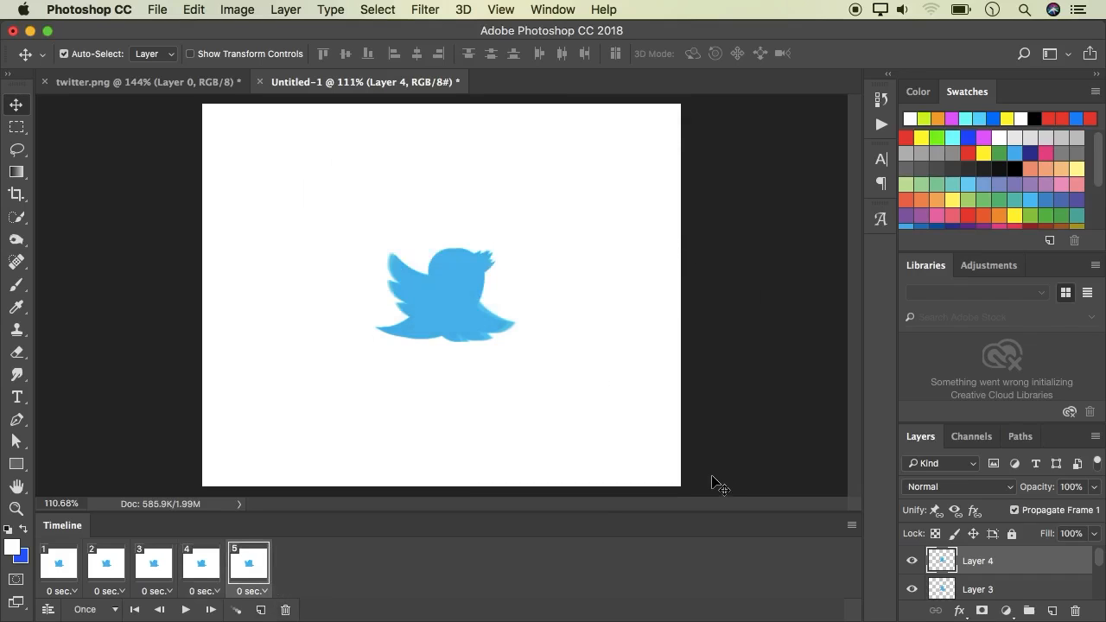
With frame 5 selected, hide every layer from Layer 4 down to Layer 0
scroll(949, 573, down, 2)
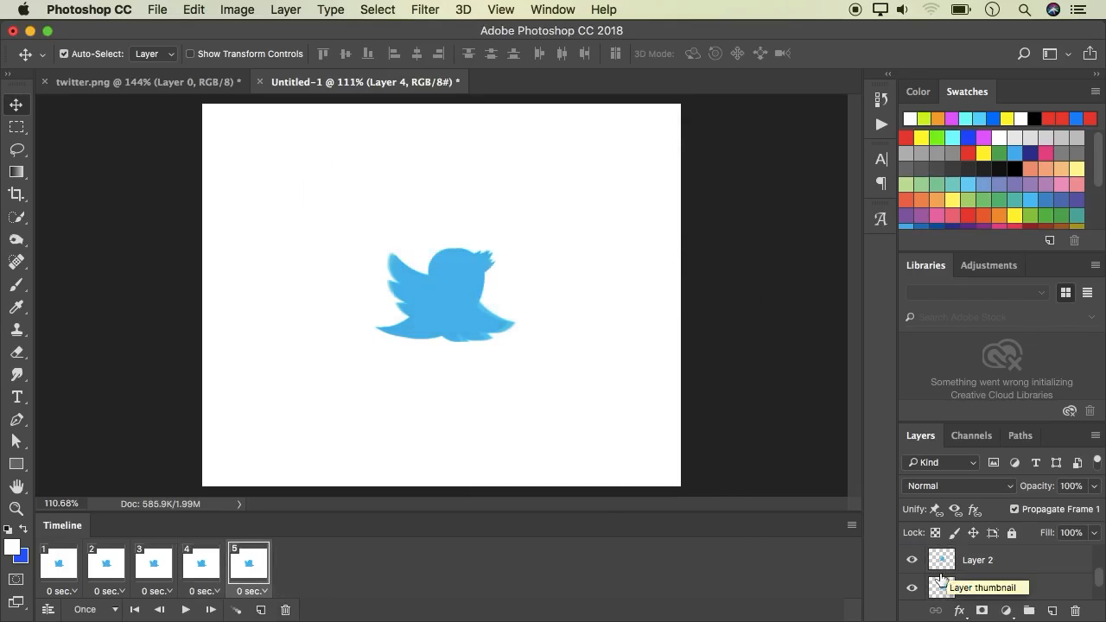
click(913, 561)
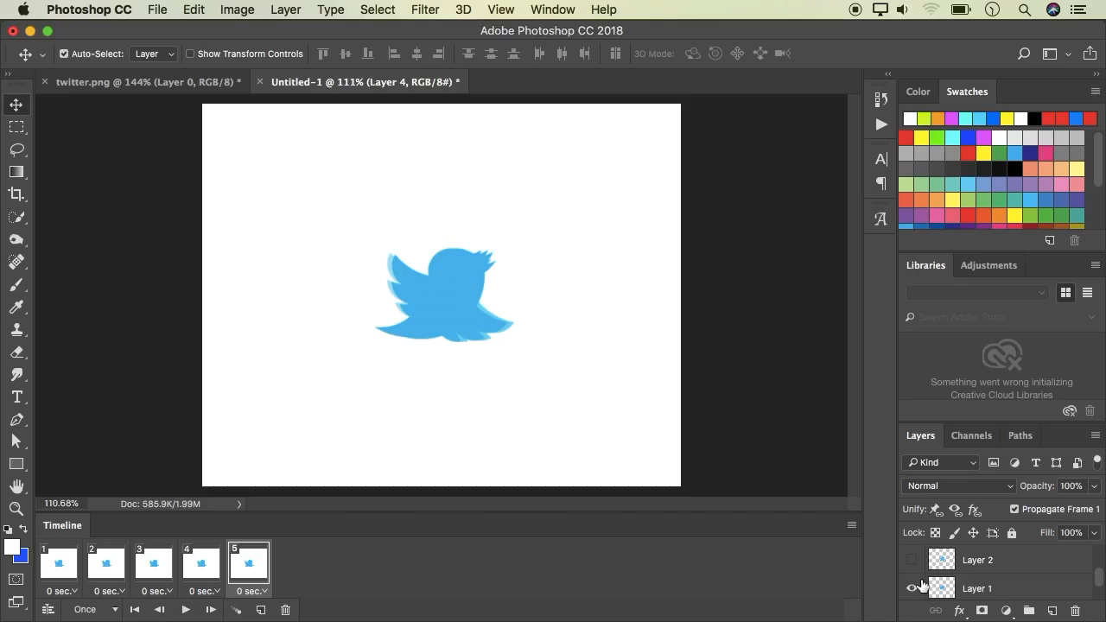
scroll(920, 574, up, 2)
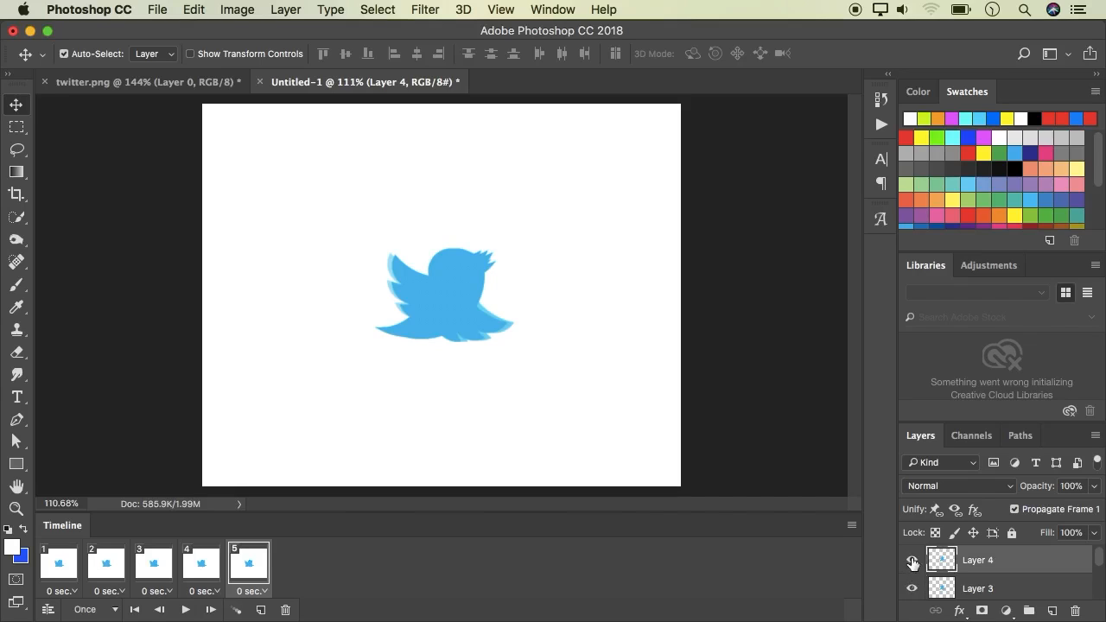
click(912, 560)
click(912, 587)
scroll(917, 581, down, 3)
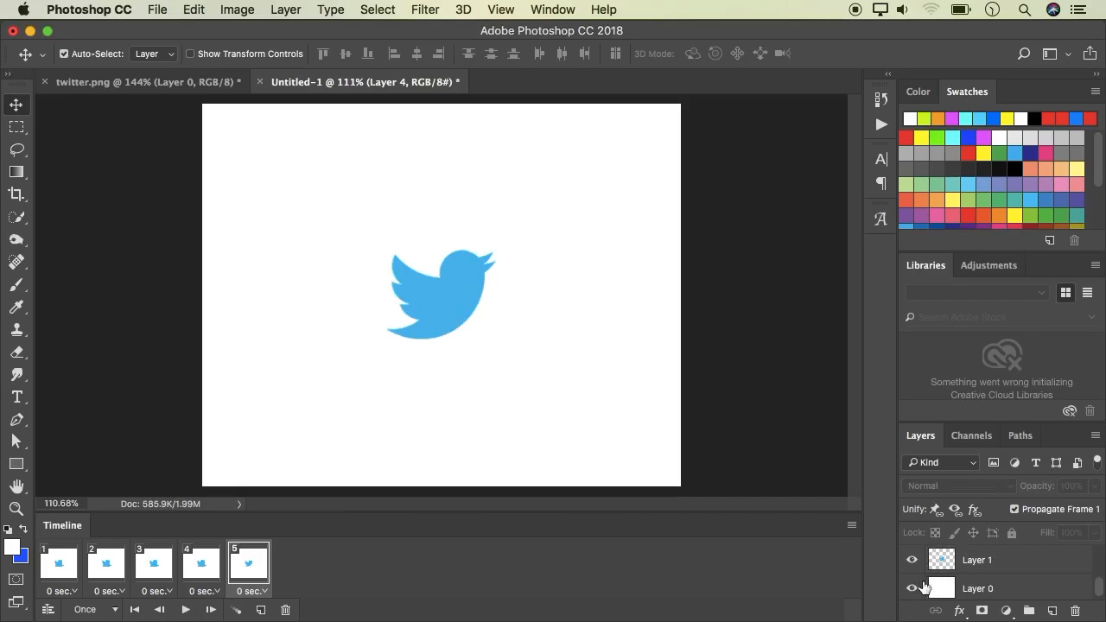
click(911, 562)
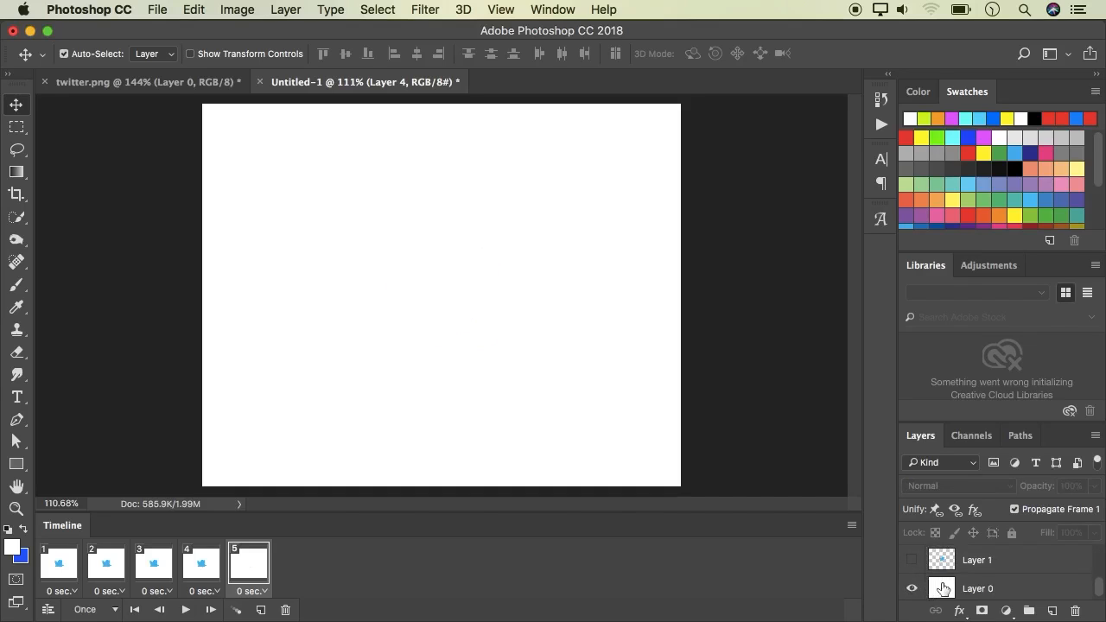
click(912, 589)
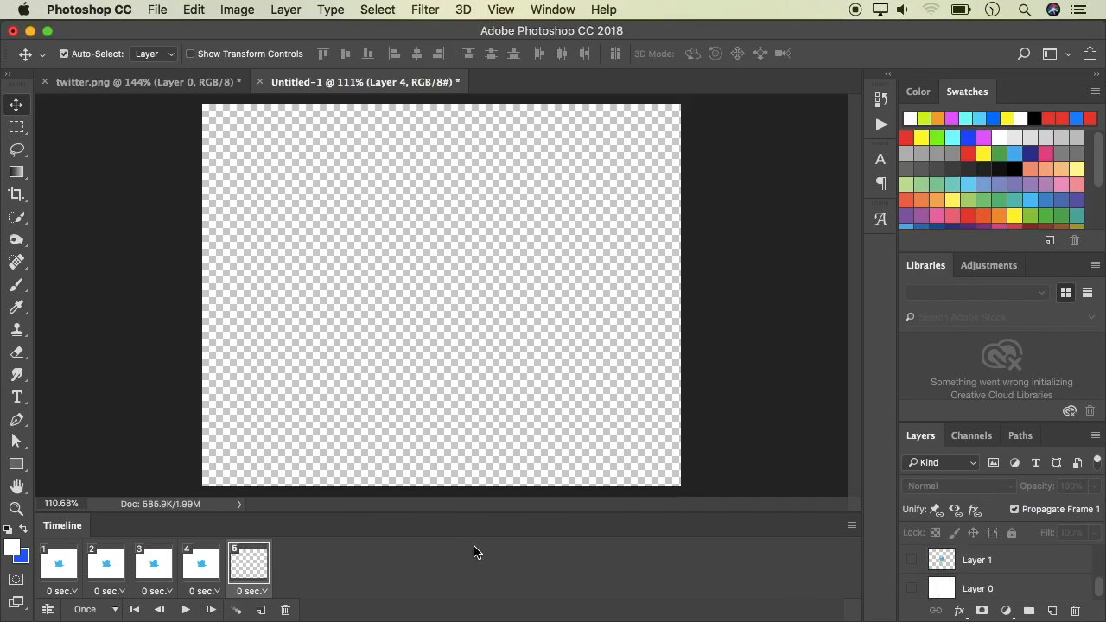
Select frame 1 and hide Layers 4, 3 and 2 so only the first bird shows over the background
click(56, 571)
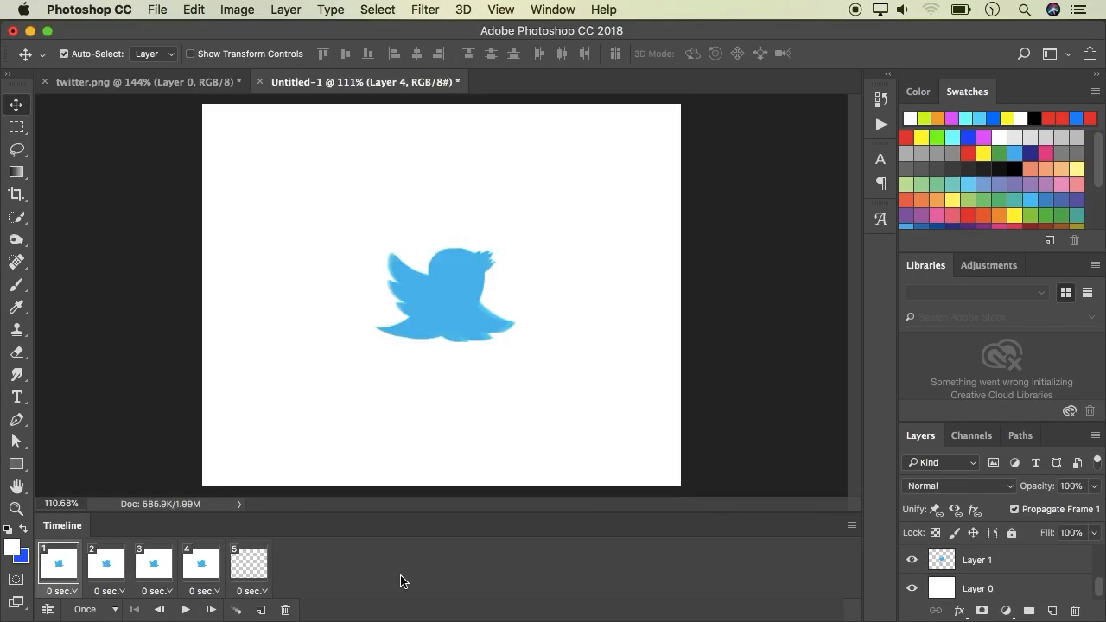
scroll(965, 583, up, 3)
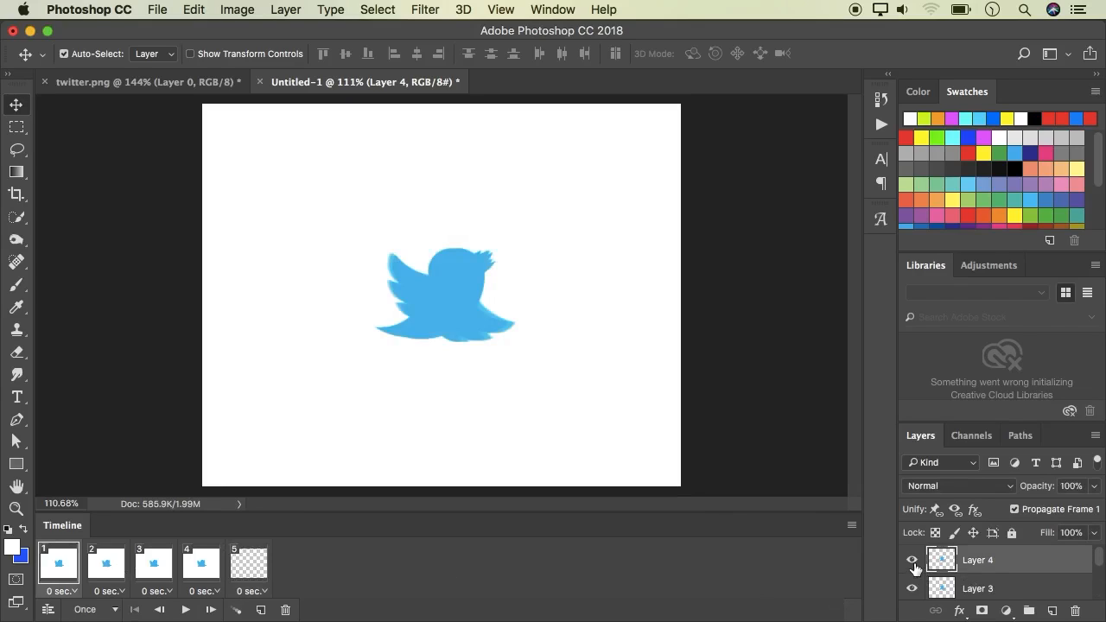
click(914, 562)
click(912, 590)
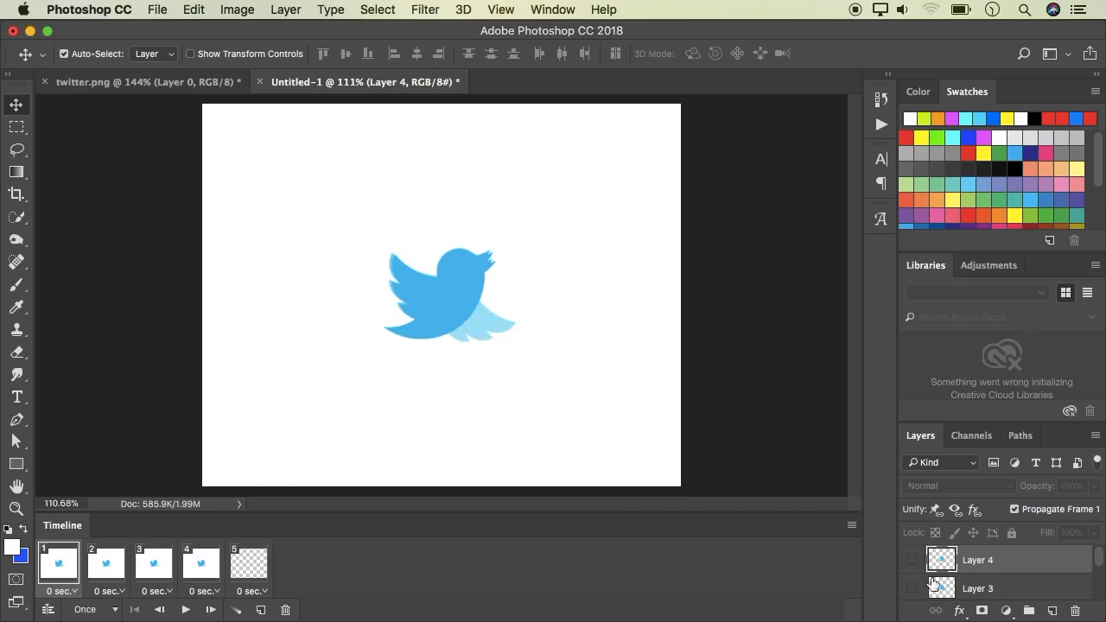
scroll(938, 581, down, 3)
click(913, 561)
Select frame 2, hide Layer 1 and show Layer 2 so it displays the second bird
click(107, 567)
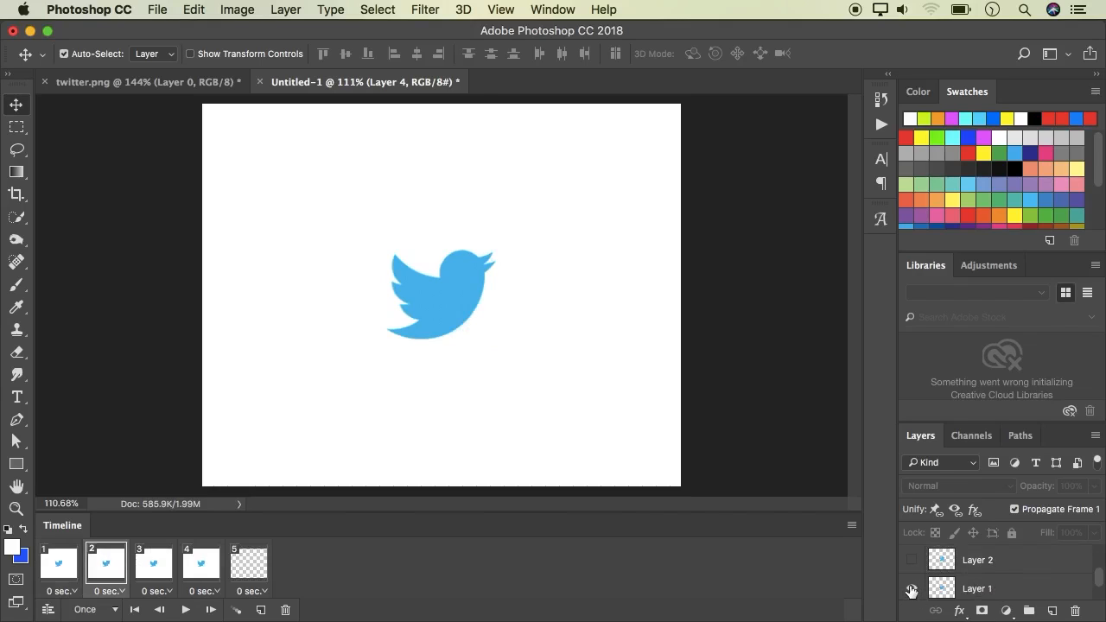
click(912, 589)
scroll(931, 585, up, 1)
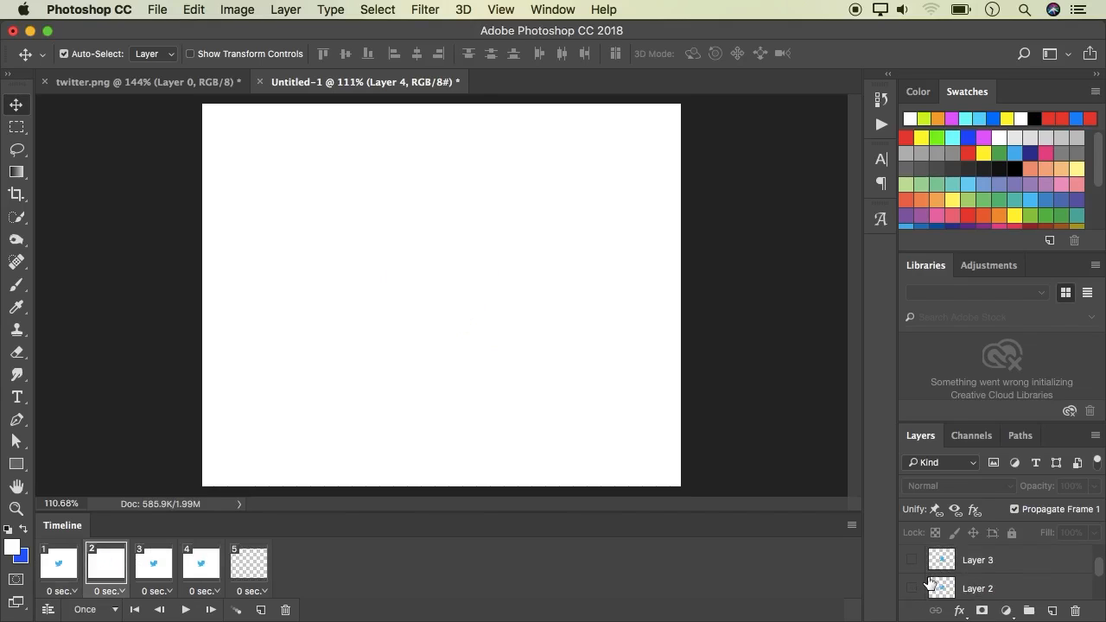
click(911, 589)
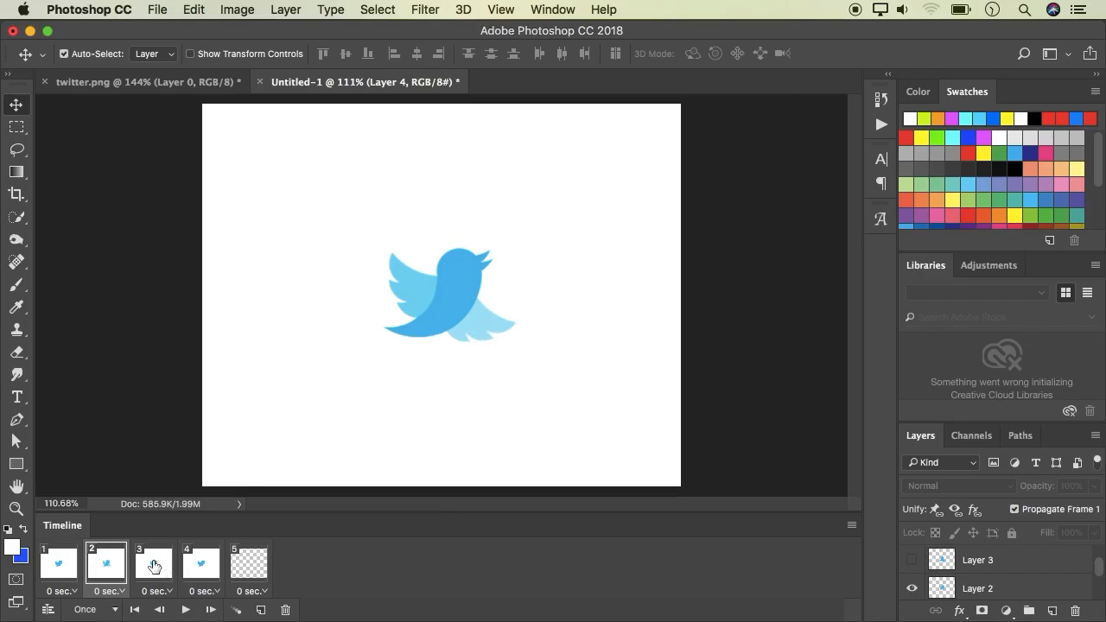
Select frame 3, show Layer 3 and hide Layer 1 so it displays the third bird
click(154, 567)
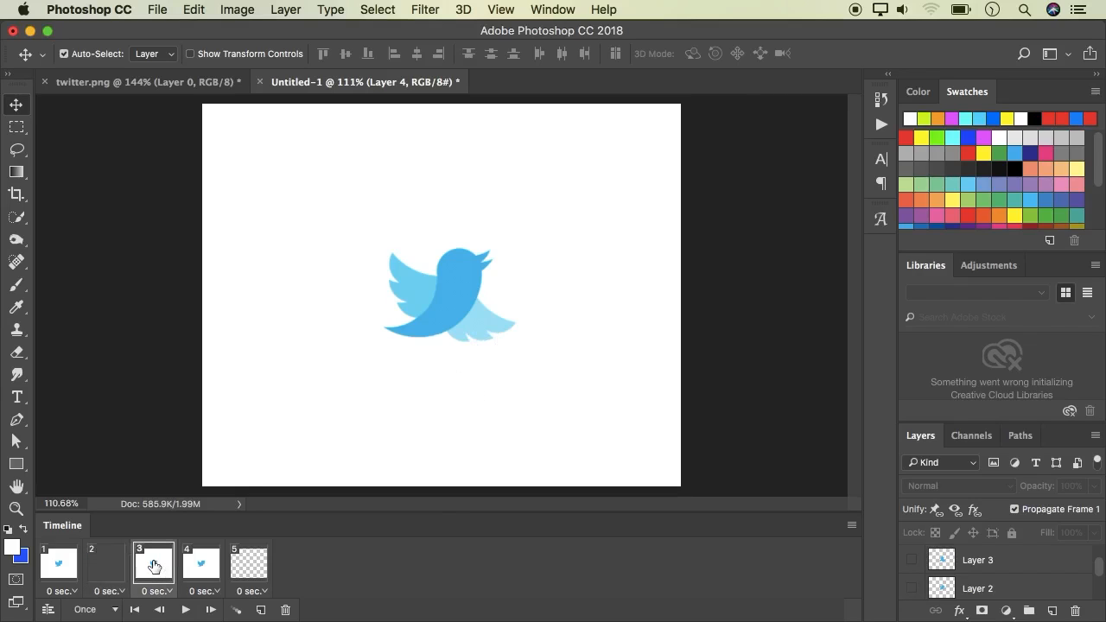
click(913, 561)
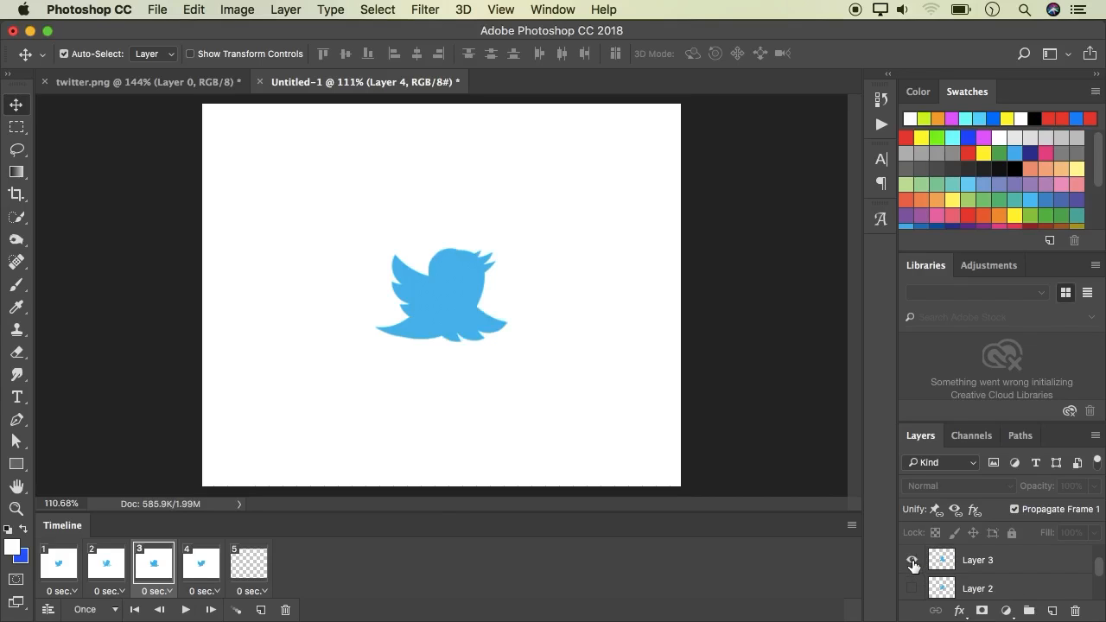
scroll(909, 567, down, 2)
click(912, 562)
scroll(910, 567, up, 2)
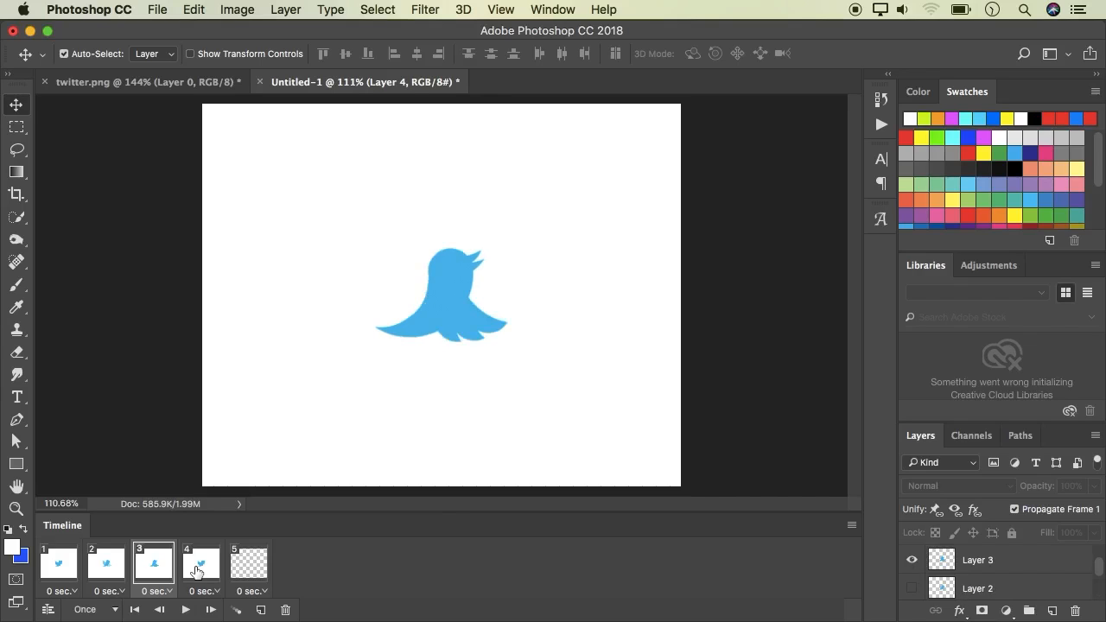
Select frame 4, hide Layer 1 and show Layer 4 so it displays the fourth bird
click(197, 572)
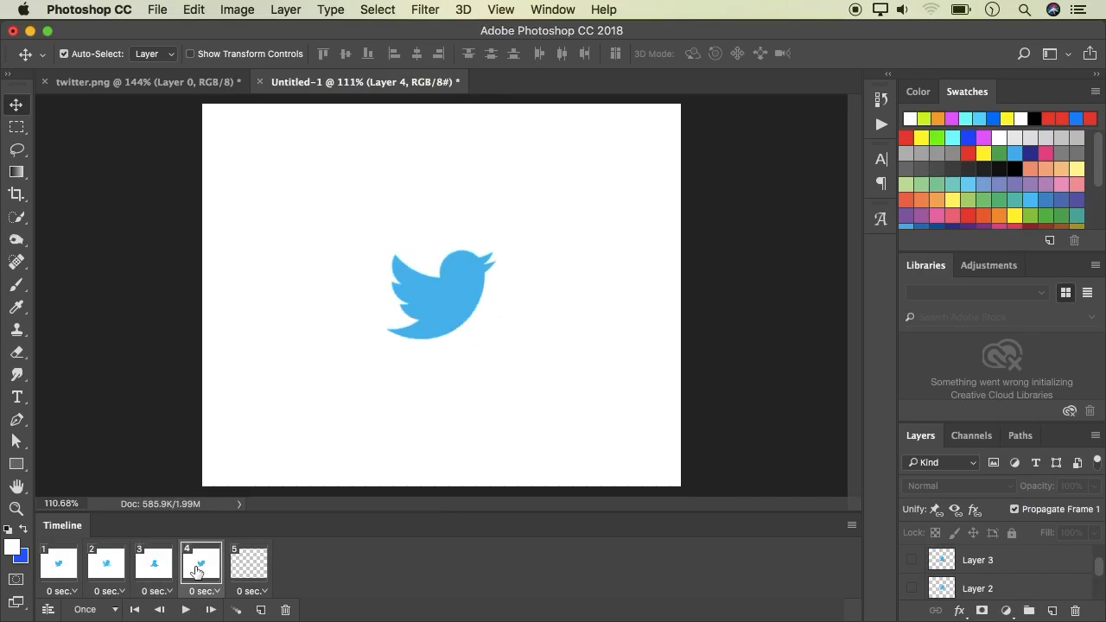
scroll(938, 571, down, 2)
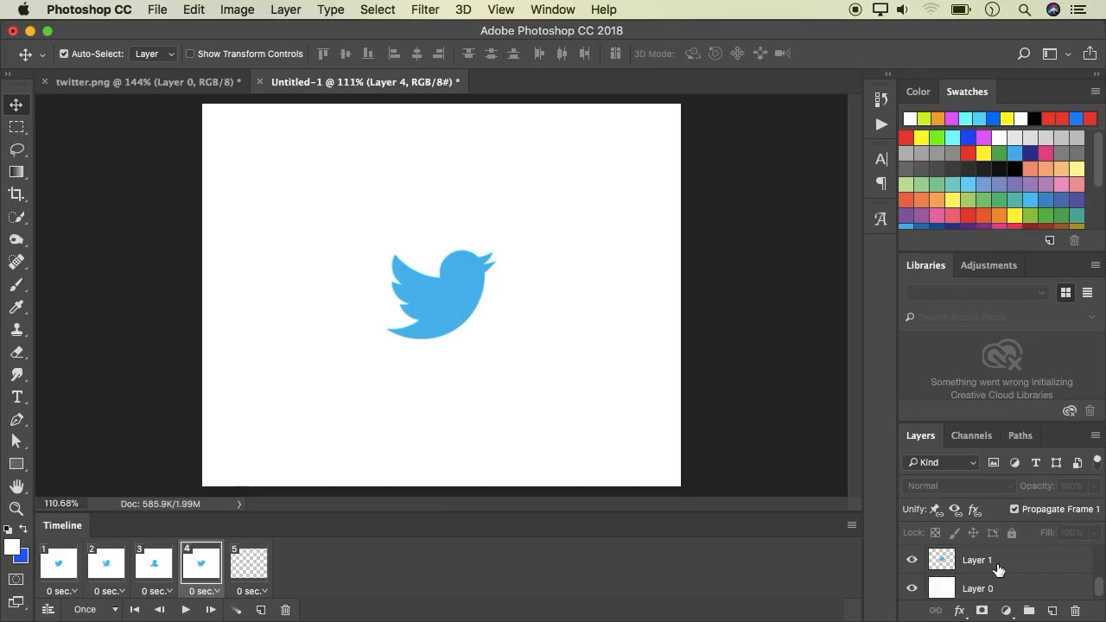
click(912, 561)
scroll(942, 566, up, 2)
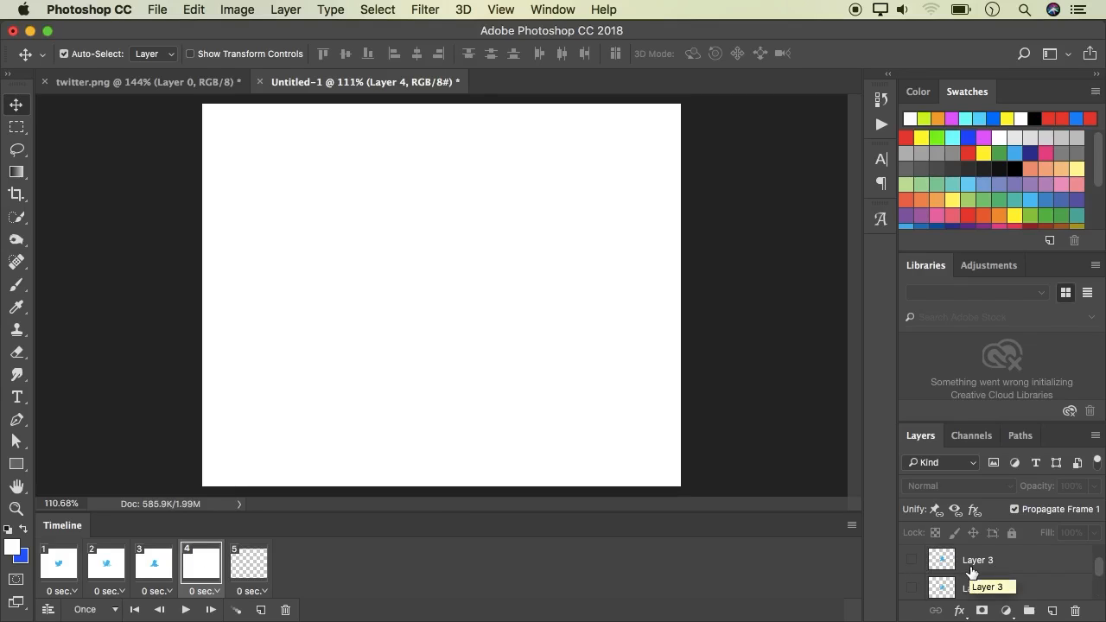
scroll(971, 572, up, 1)
click(912, 561)
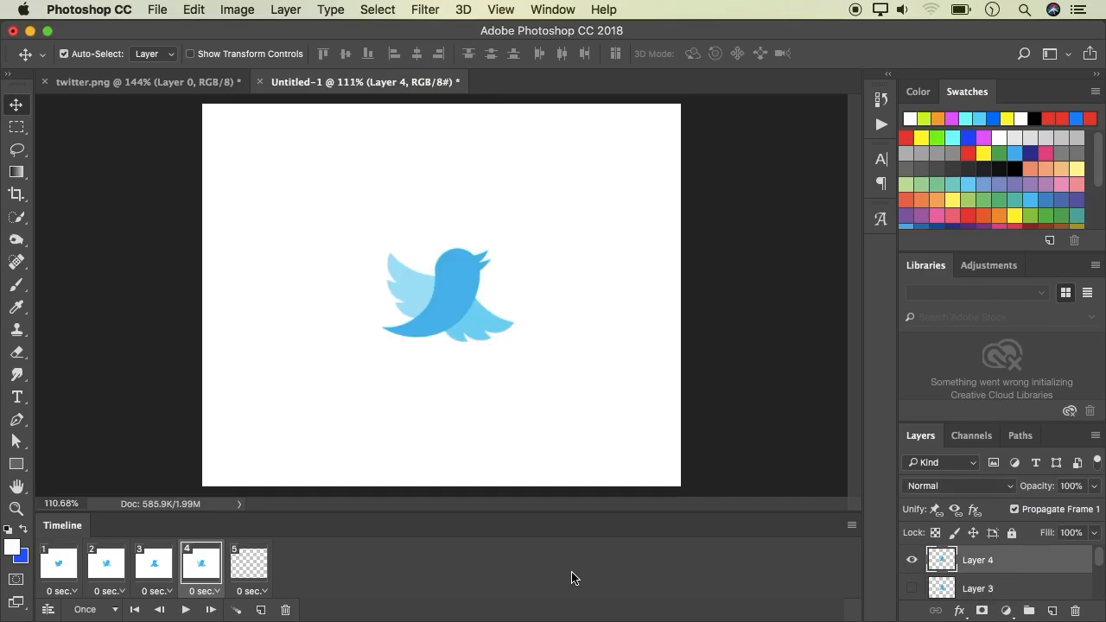
Delete the empty fifth frame from the timeline and confirm the deletion
click(259, 575)
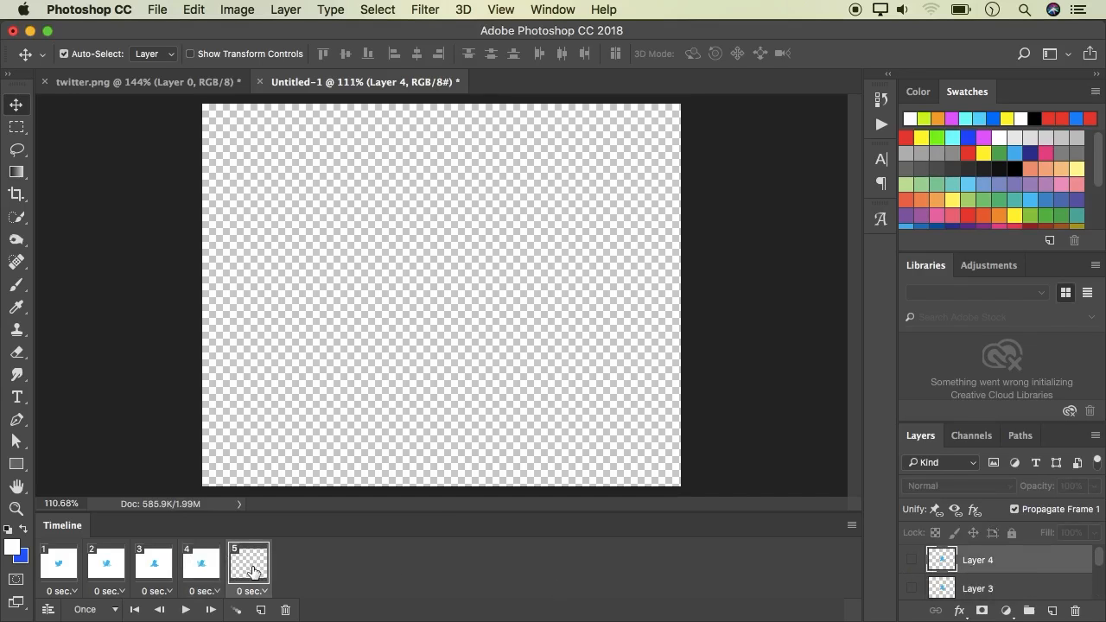
click(285, 610)
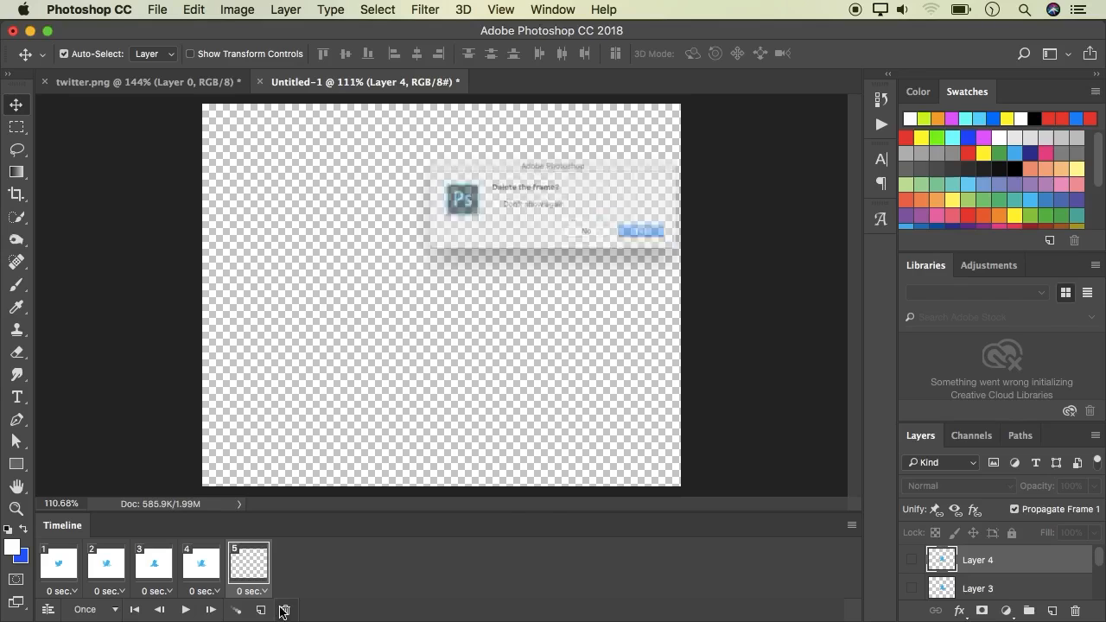
click(682, 245)
key(space)
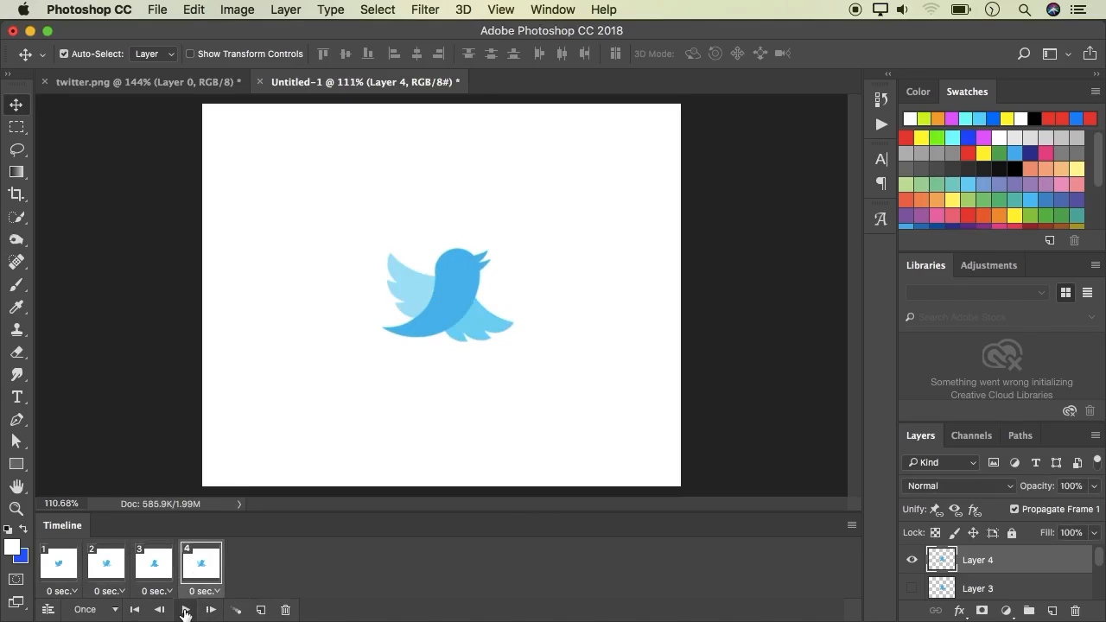
Play and stop the animation to preview the four frames
click(186, 611)
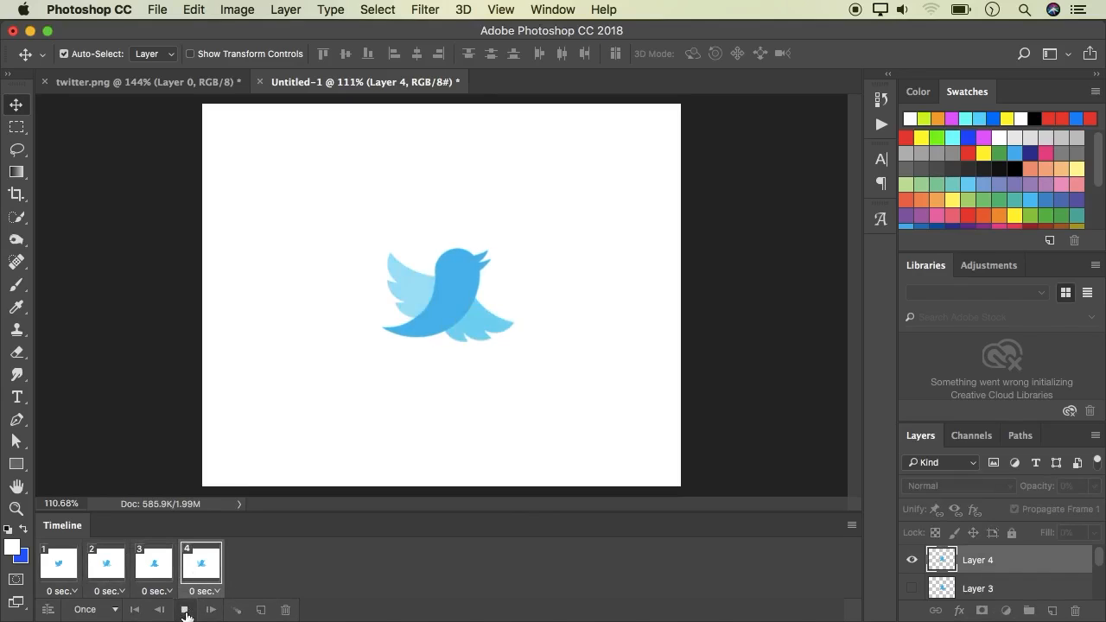
click(186, 610)
click(186, 610)
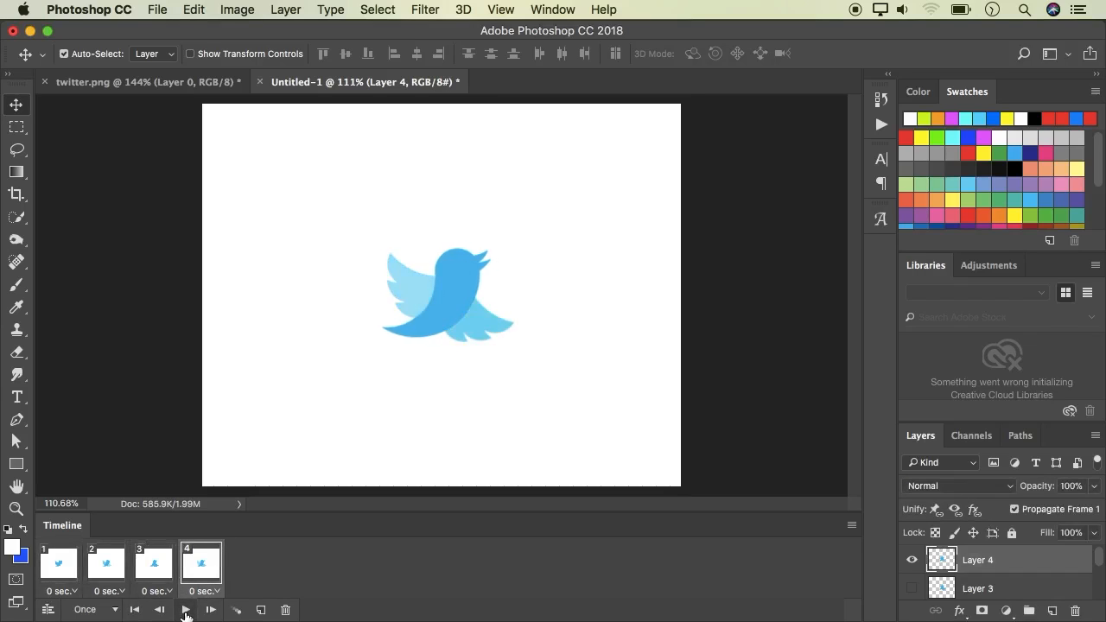
Select all four frames and set their frame delay to 1.0 second
click(56, 566)
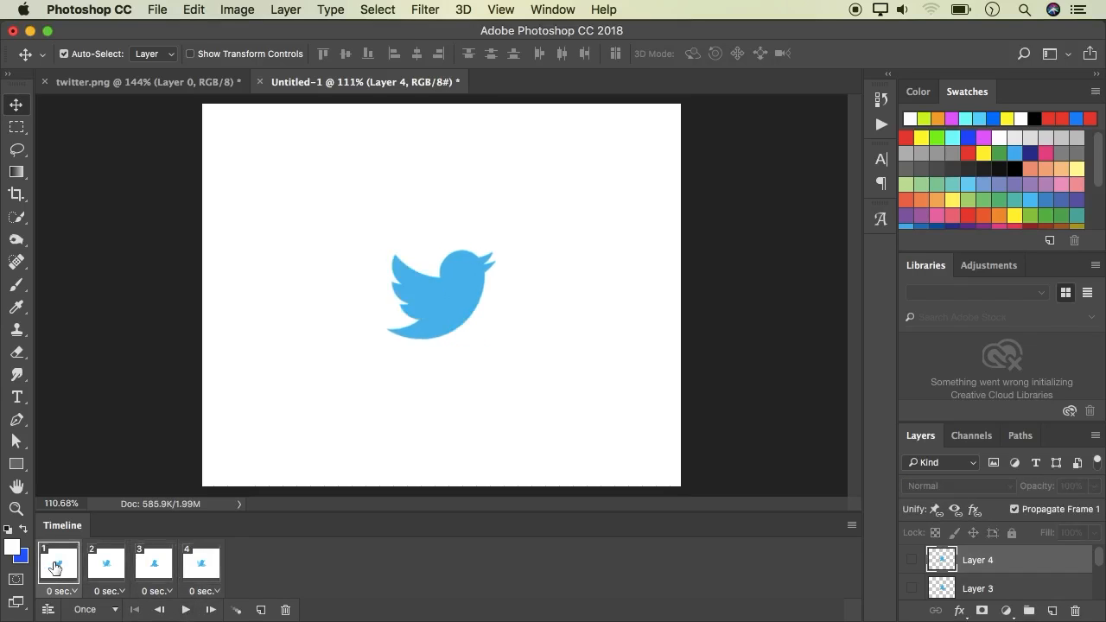
super+click(105, 567)
super+click(153, 566)
super+click(205, 569)
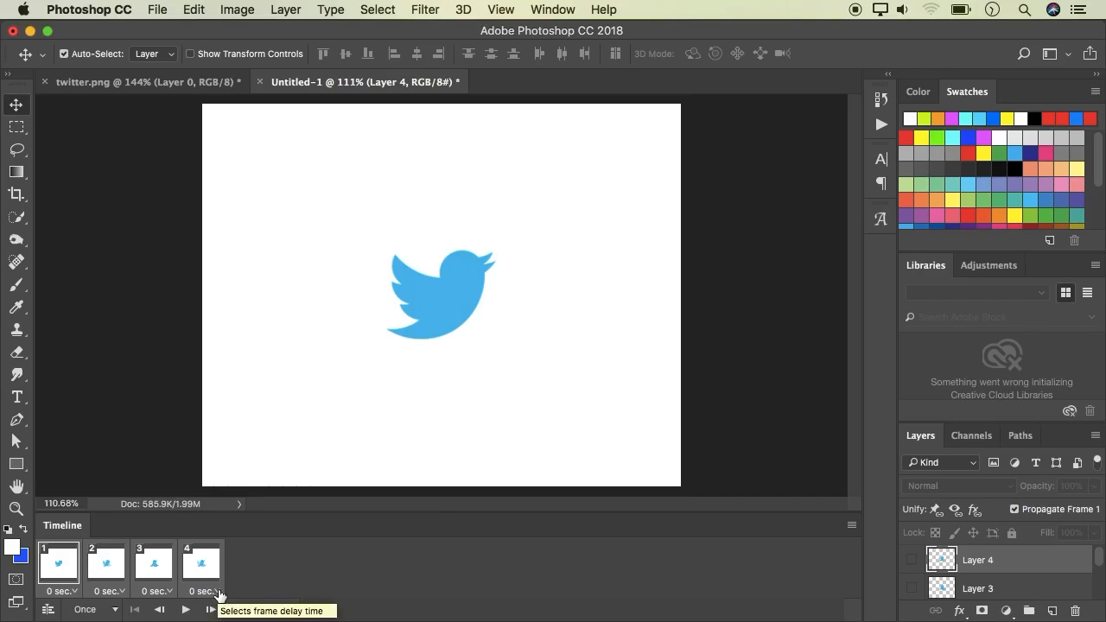
click(218, 595)
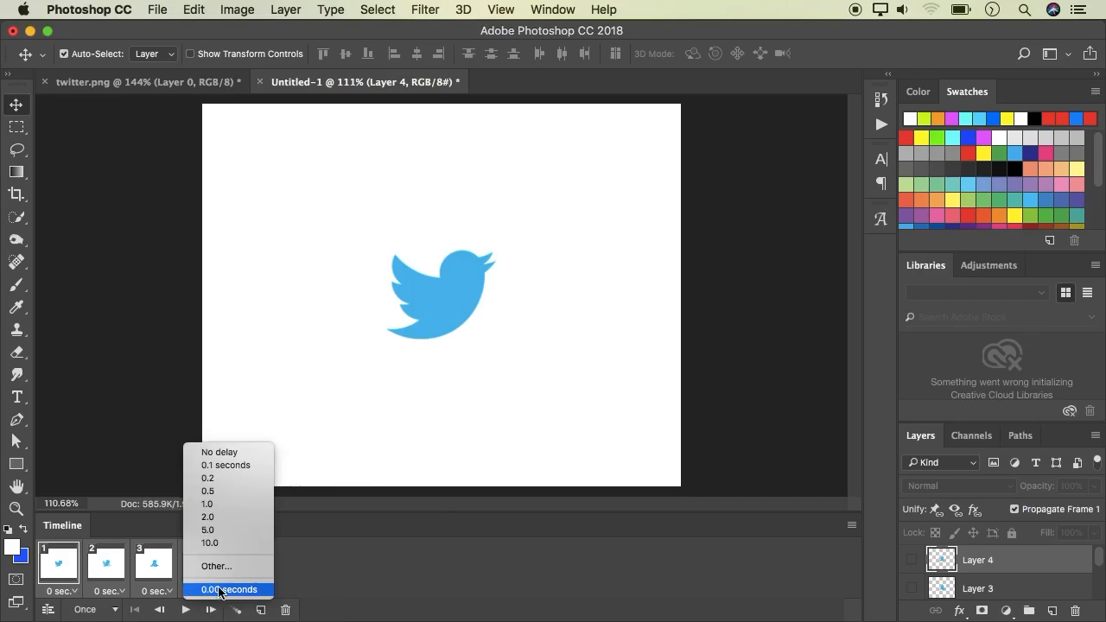
click(217, 505)
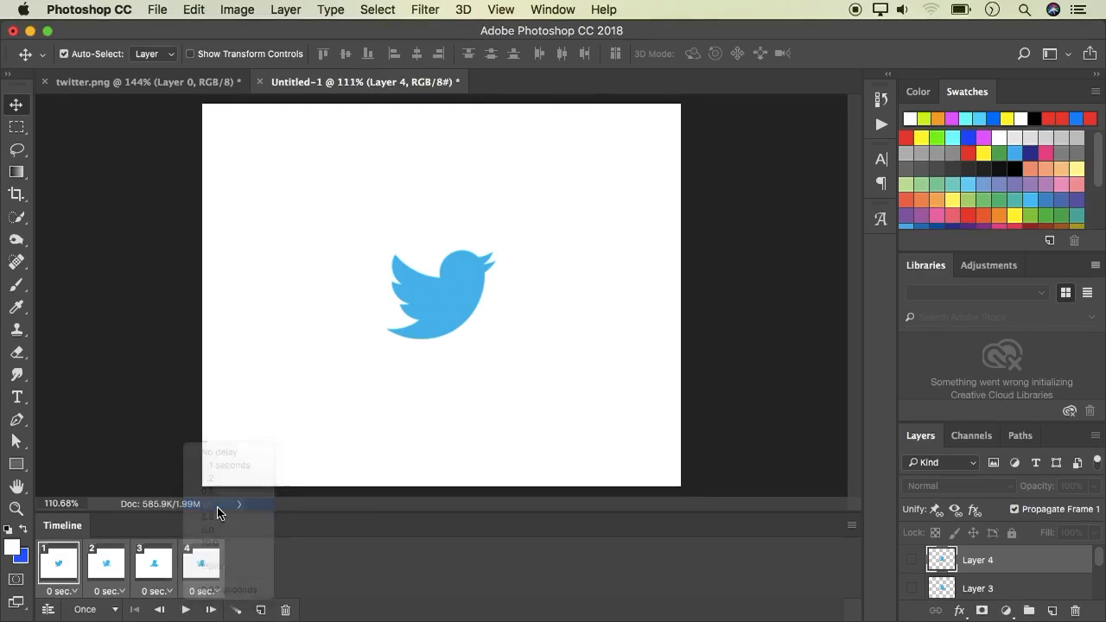
Play the animation and step through the first frames to check the timing
click(185, 610)
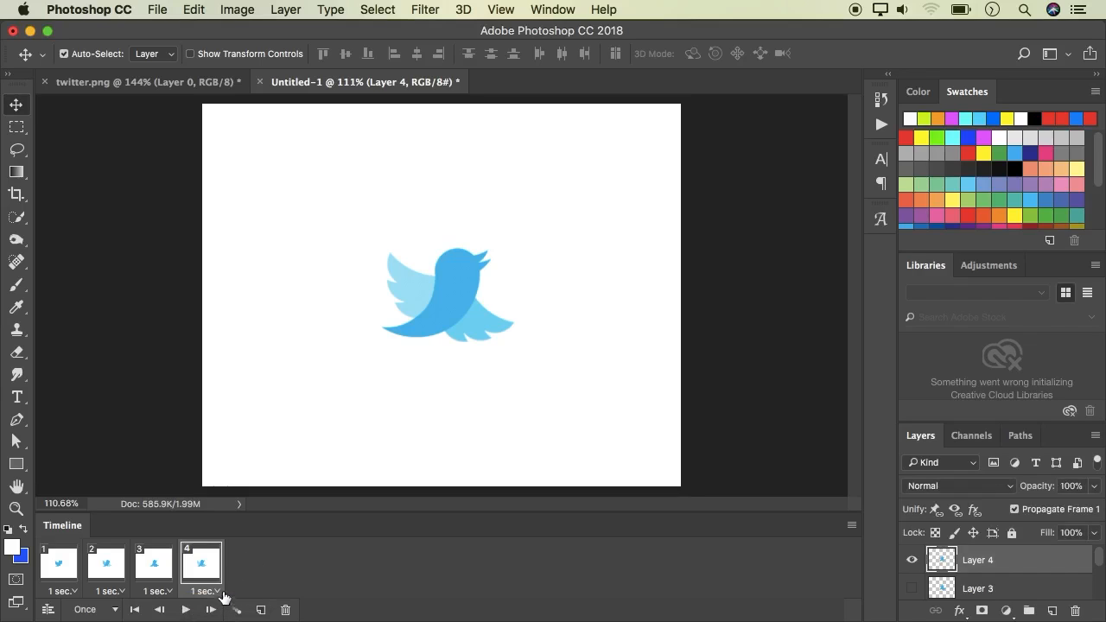
click(60, 567)
shift+click(107, 568)
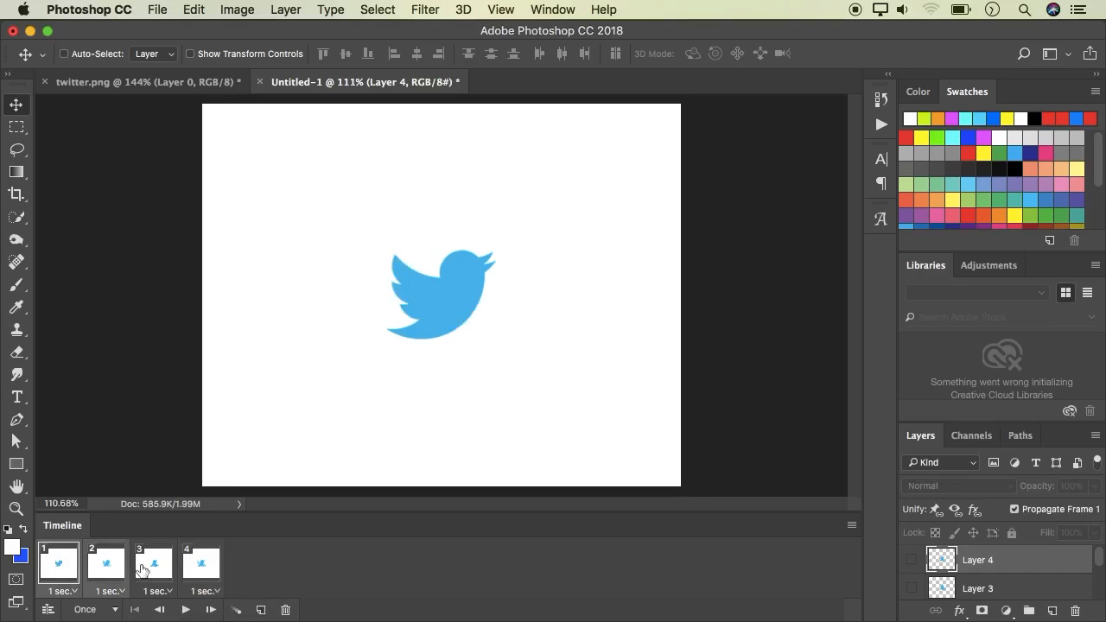
Set the delay of all four frames to 0.5 seconds and preview the animation
shift+click(155, 568)
shift+click(203, 567)
click(217, 593)
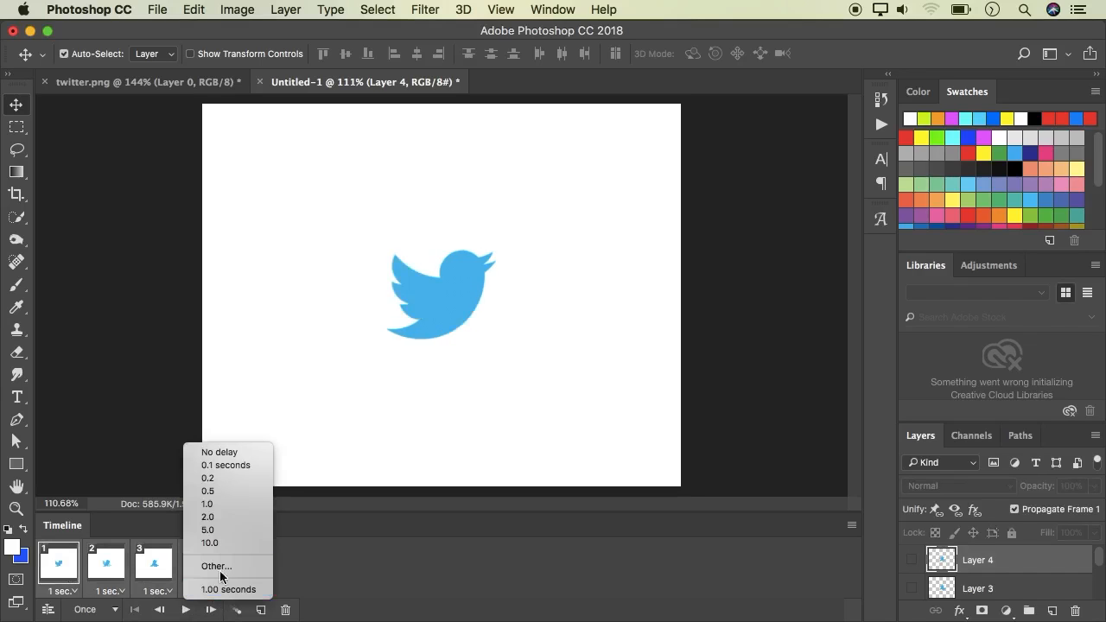
click(231, 490)
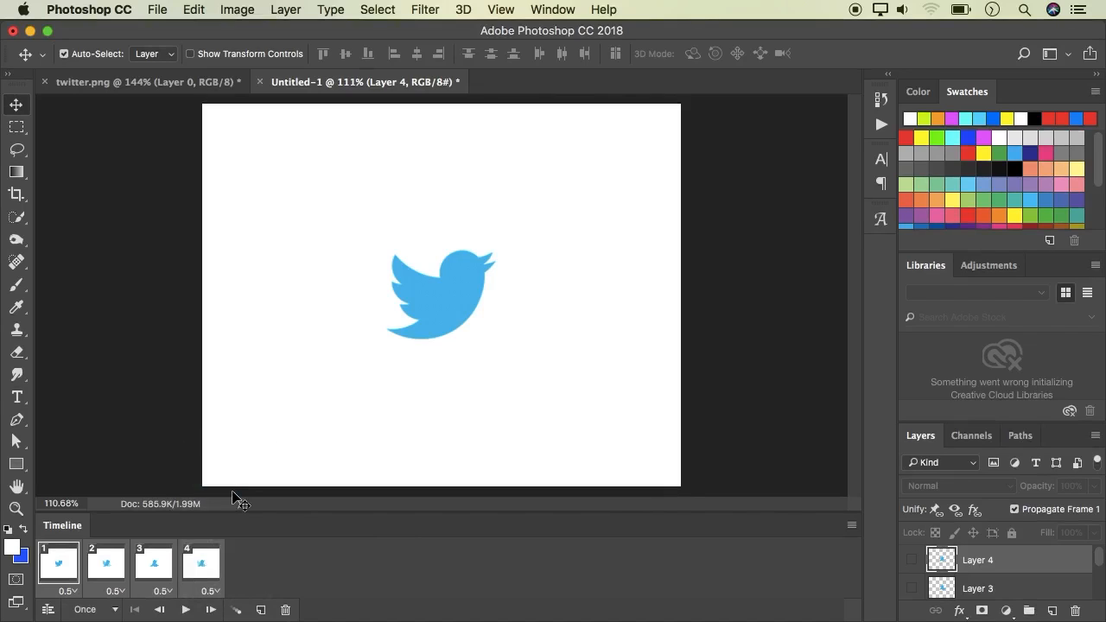
click(186, 610)
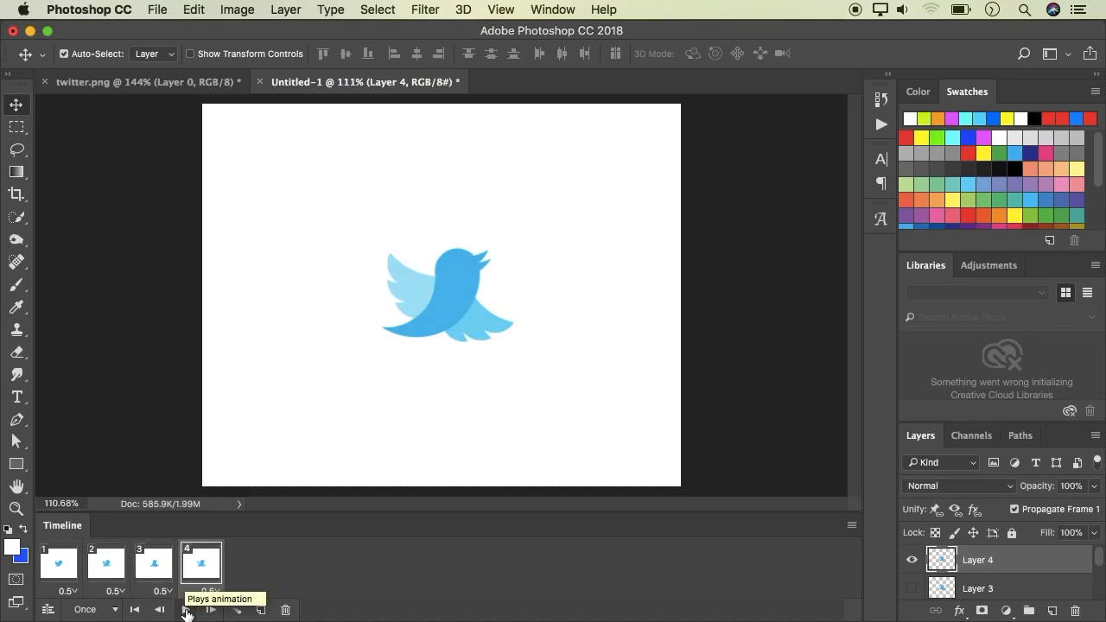
click(134, 611)
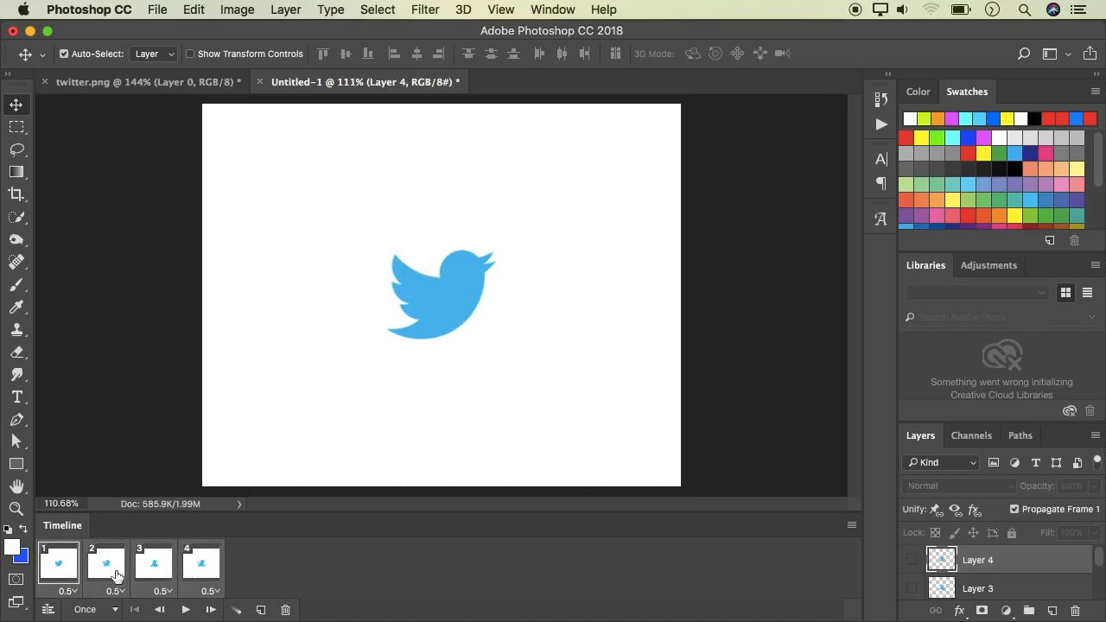
Set the delay of all four frames to 0.2 seconds and play the animation
click(218, 593)
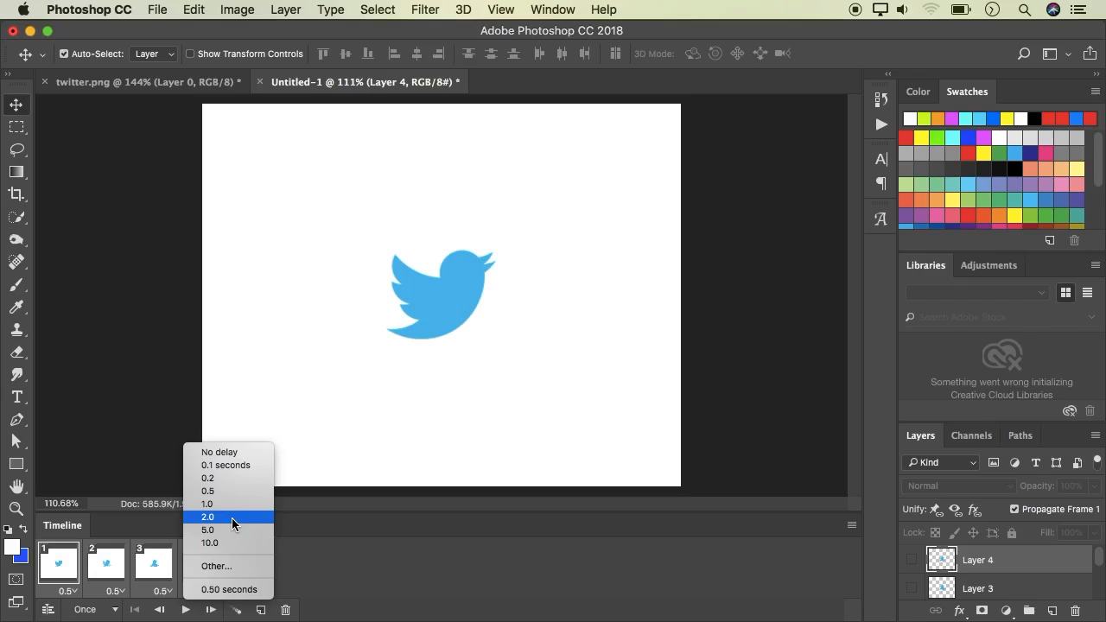
click(222, 478)
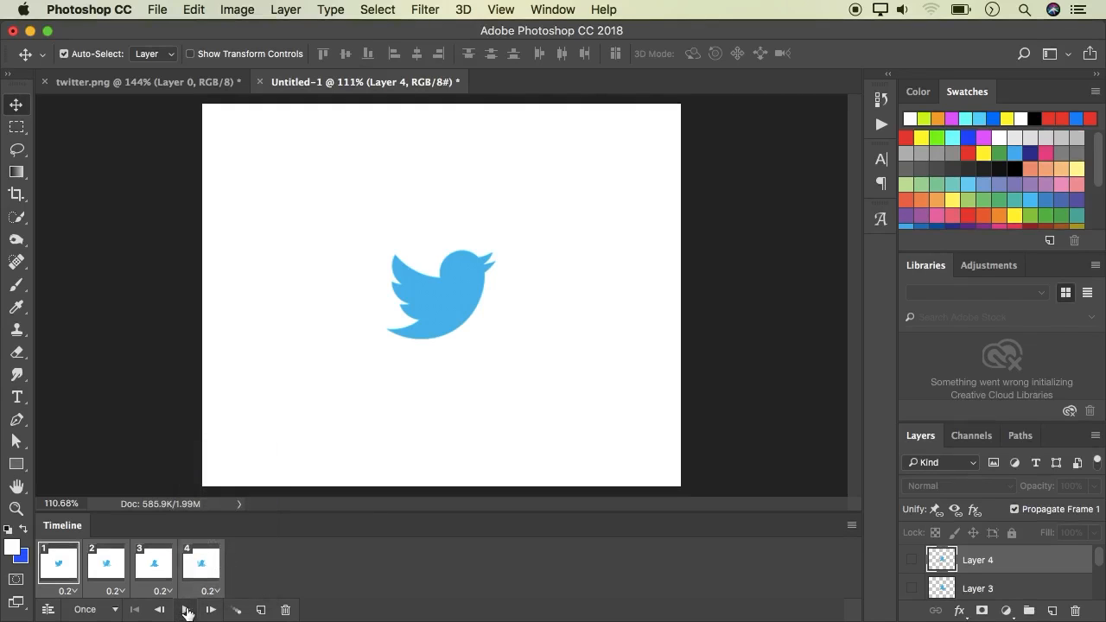
click(187, 611)
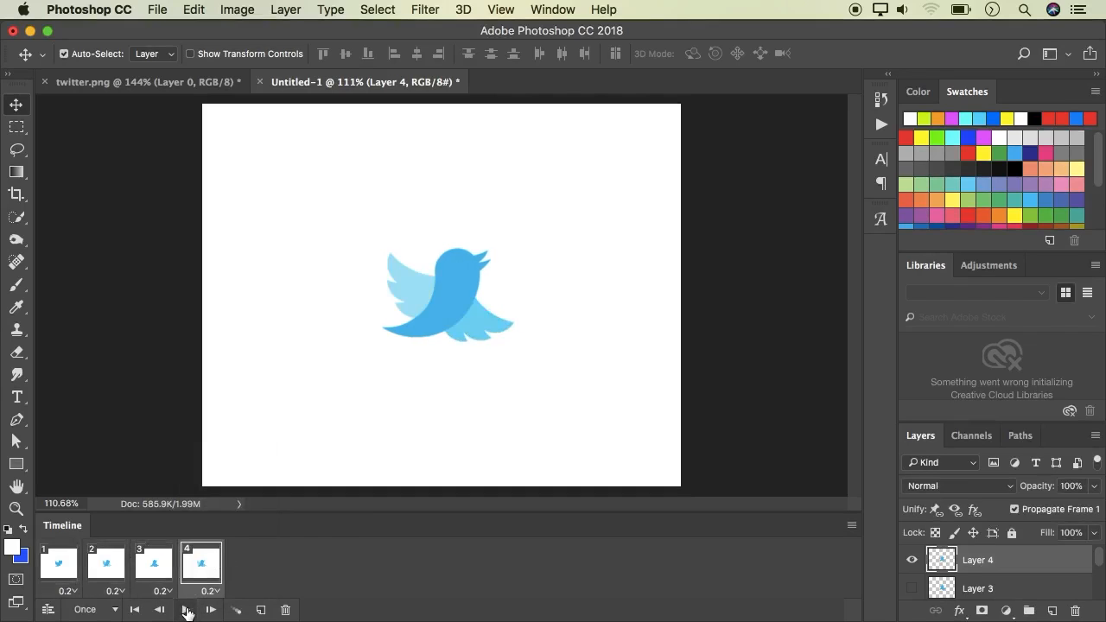
Set the animation looping option to Forever, then play and stop the animation
click(59, 566)
super+click(154, 572)
super+click(202, 570)
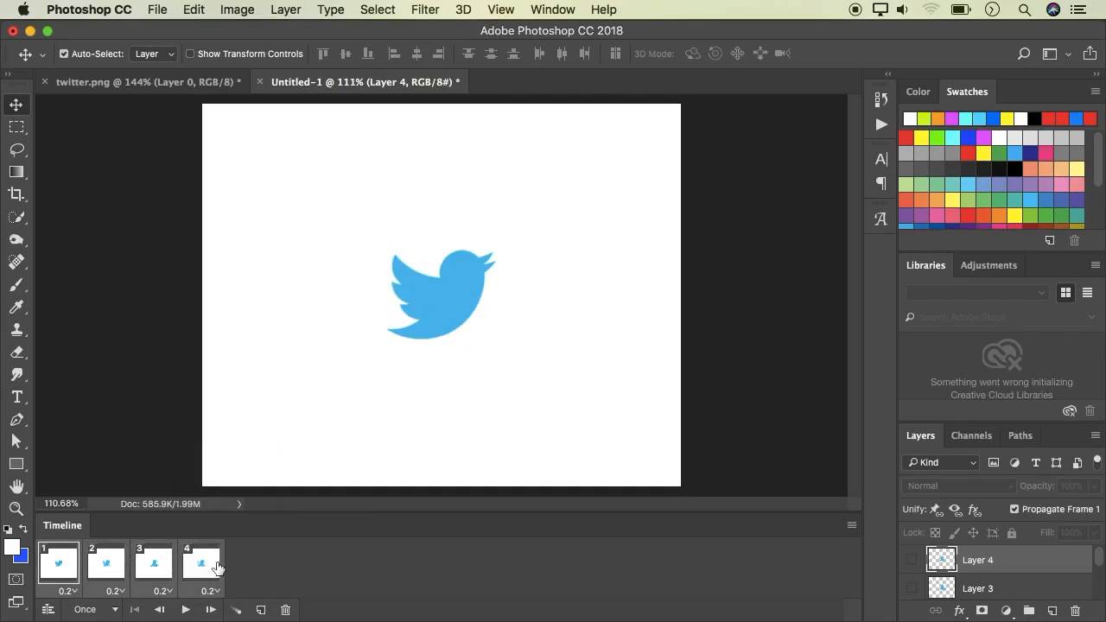
click(113, 611)
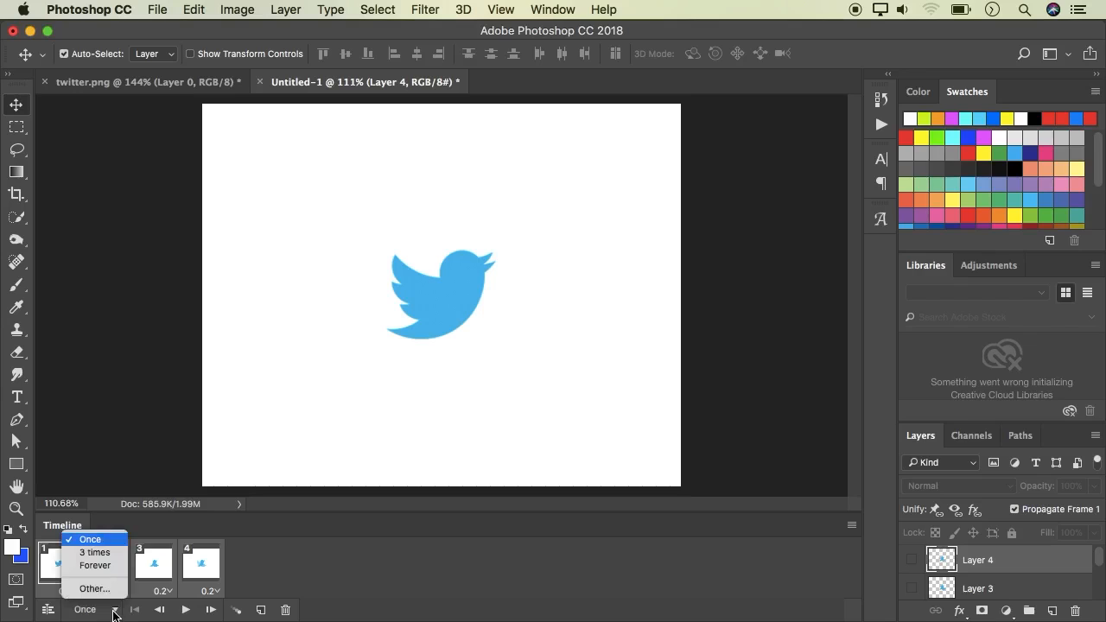
click(81, 566)
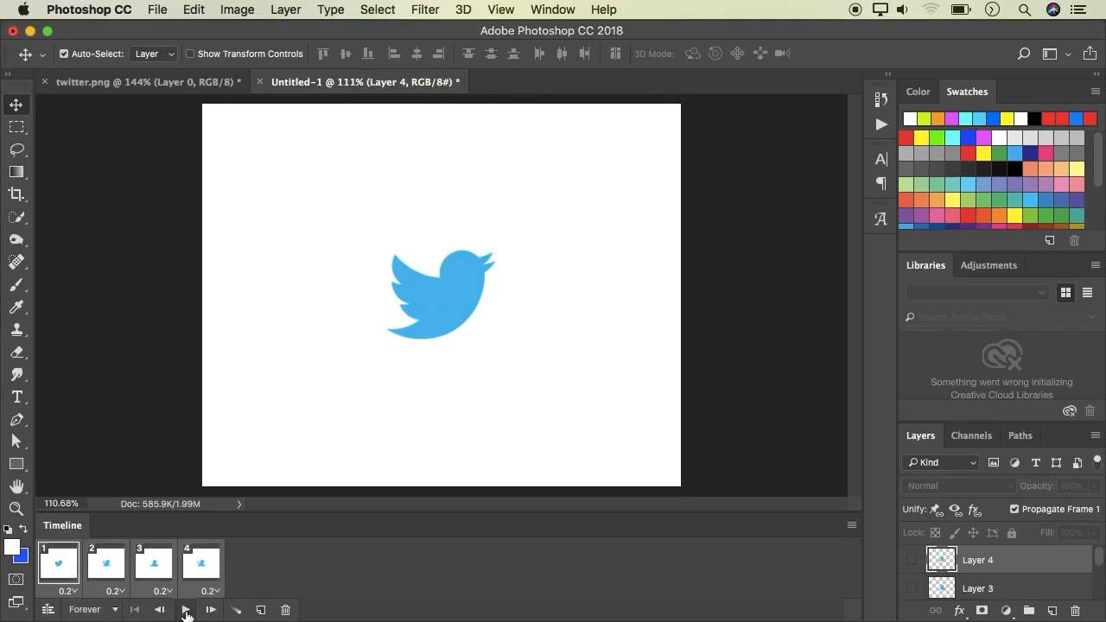
click(186, 610)
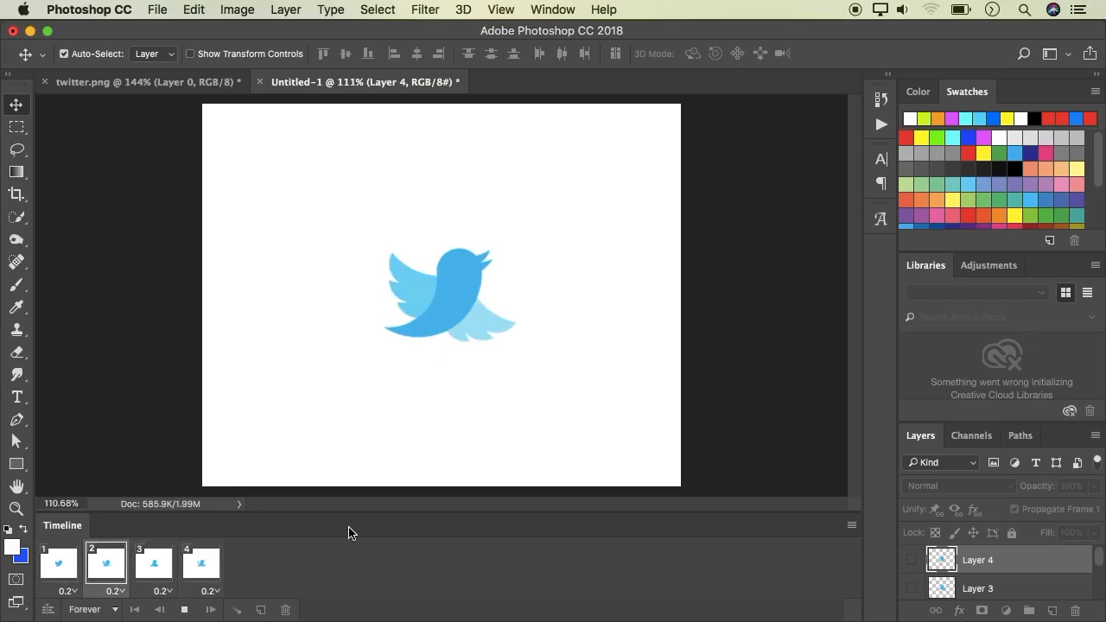
key(space)
Hide the white background Layer 0 so all four frames show a transparent background
scroll(994, 571, down, 3)
click(912, 586)
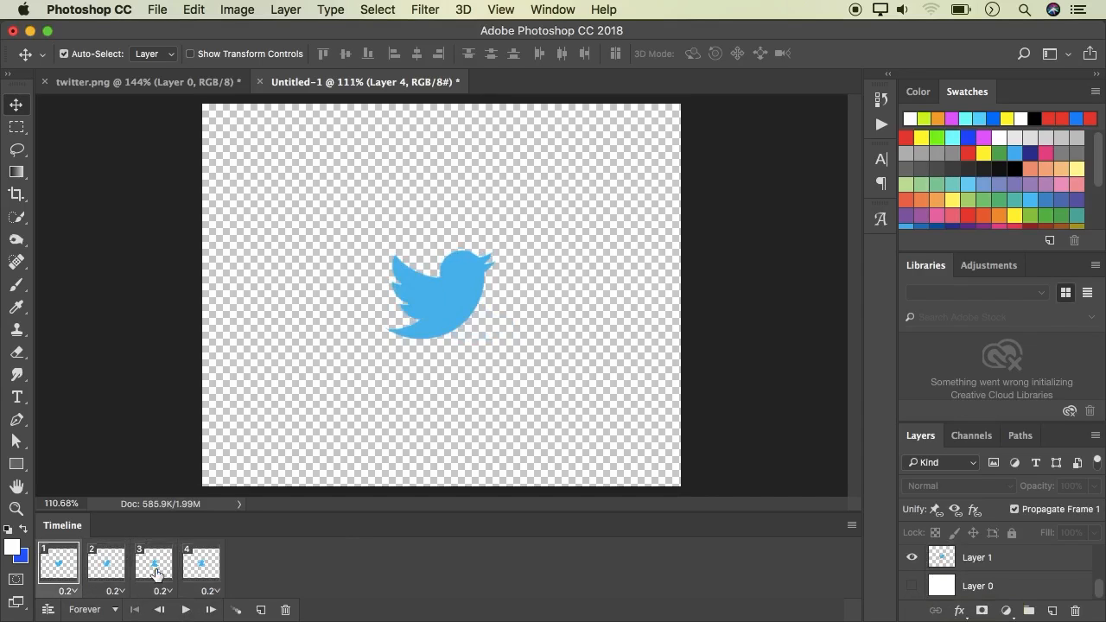
click(151, 571)
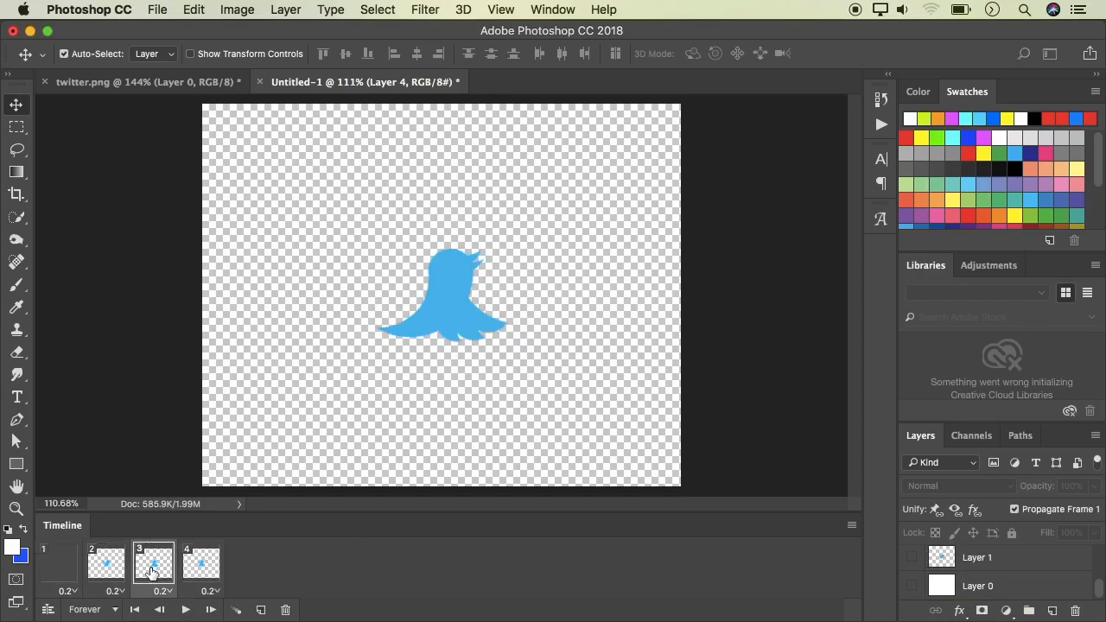
click(195, 572)
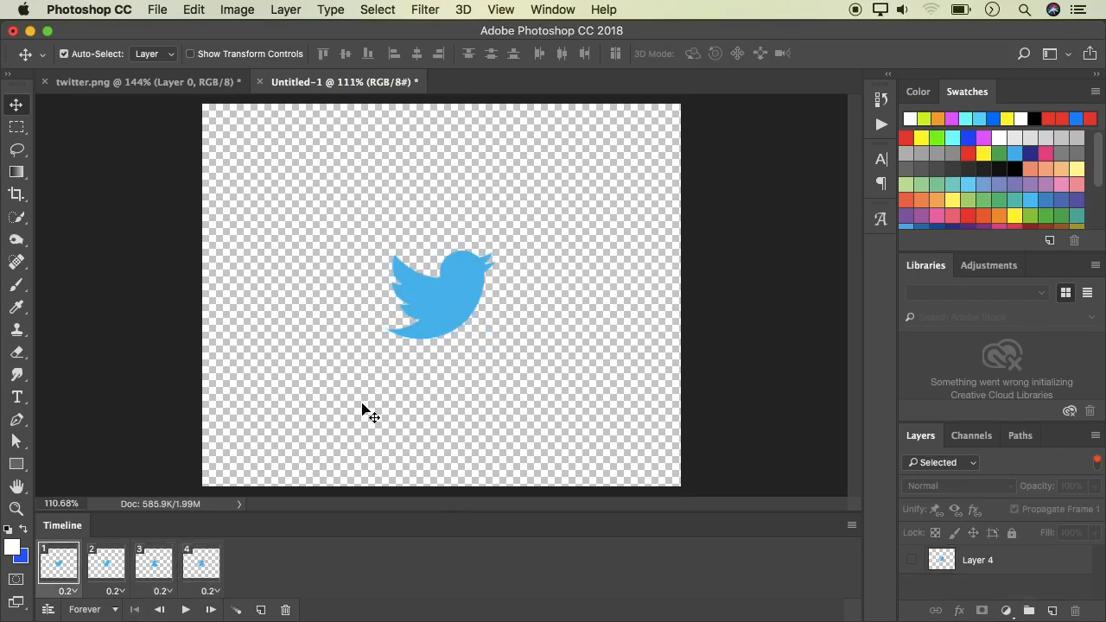
Crop the canvas to a tight square around the bird with the Crop tool and apply it
key(c)
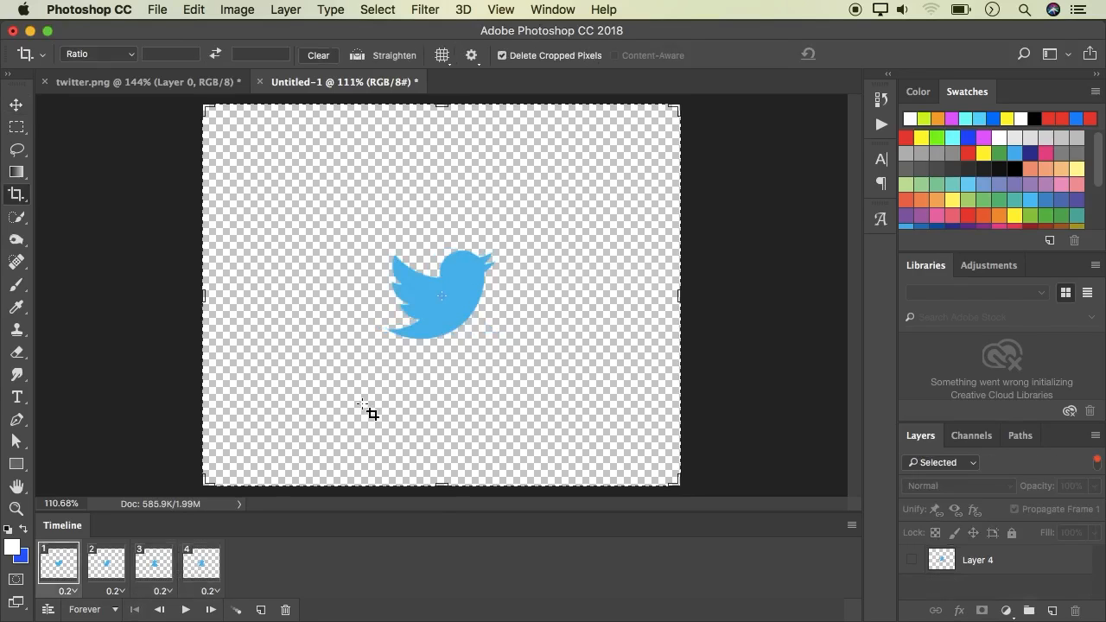
drag(197, 288, 273, 297)
drag(607, 294, 523, 296)
drag(446, 486, 464, 387)
drag(445, 165, 450, 268)
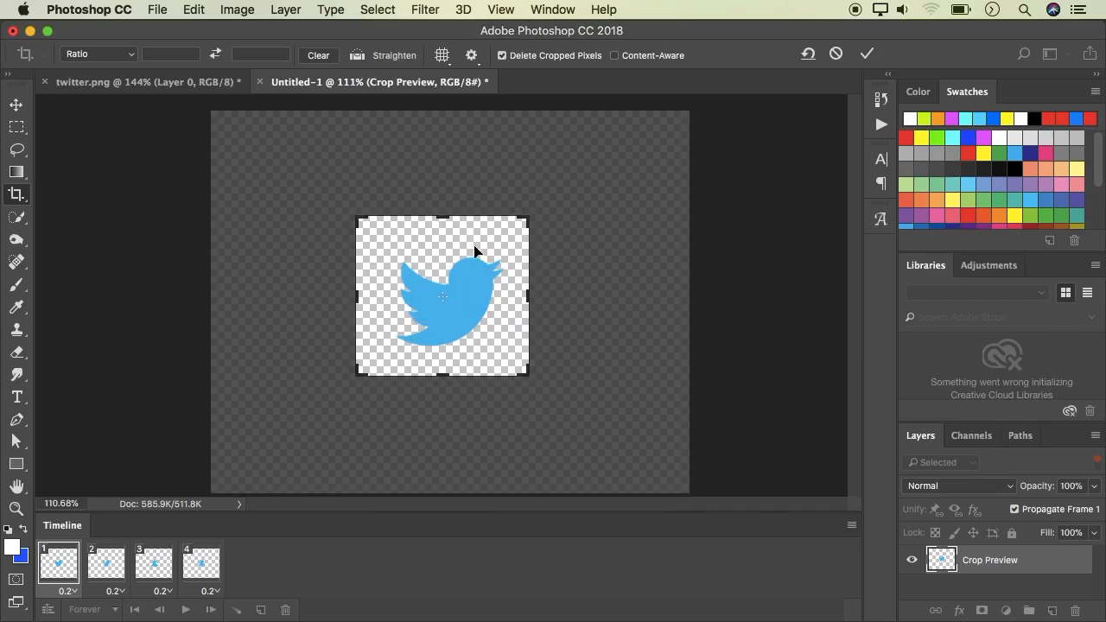
drag(364, 296, 370, 297)
key(Return)
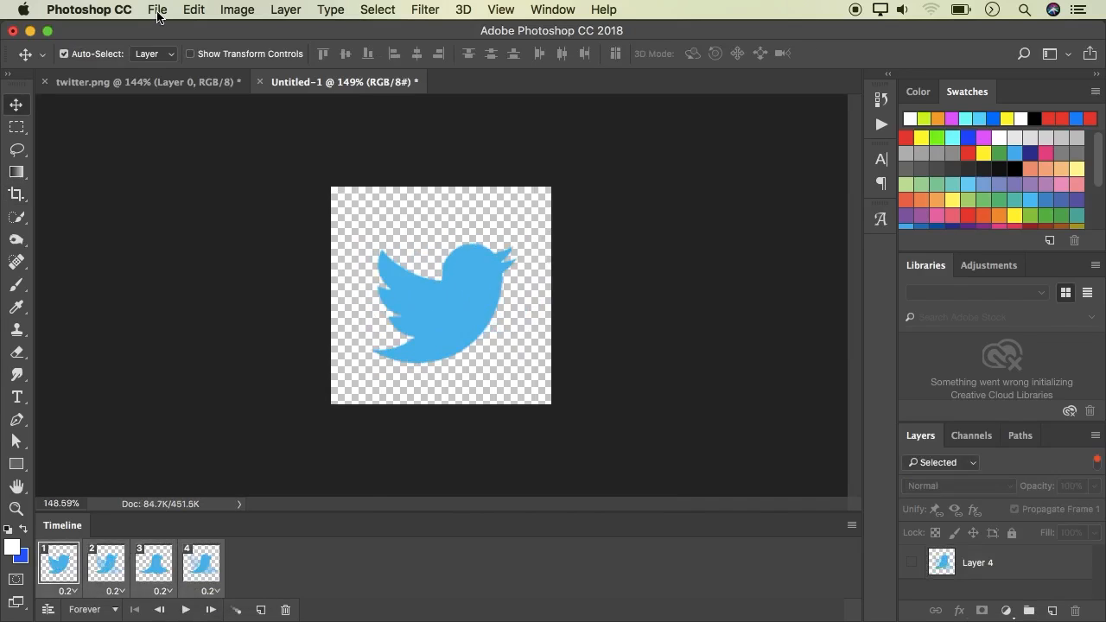
Open Save for Web (Legacy), keep the GIF format and preset, and preview the animation
click(156, 9)
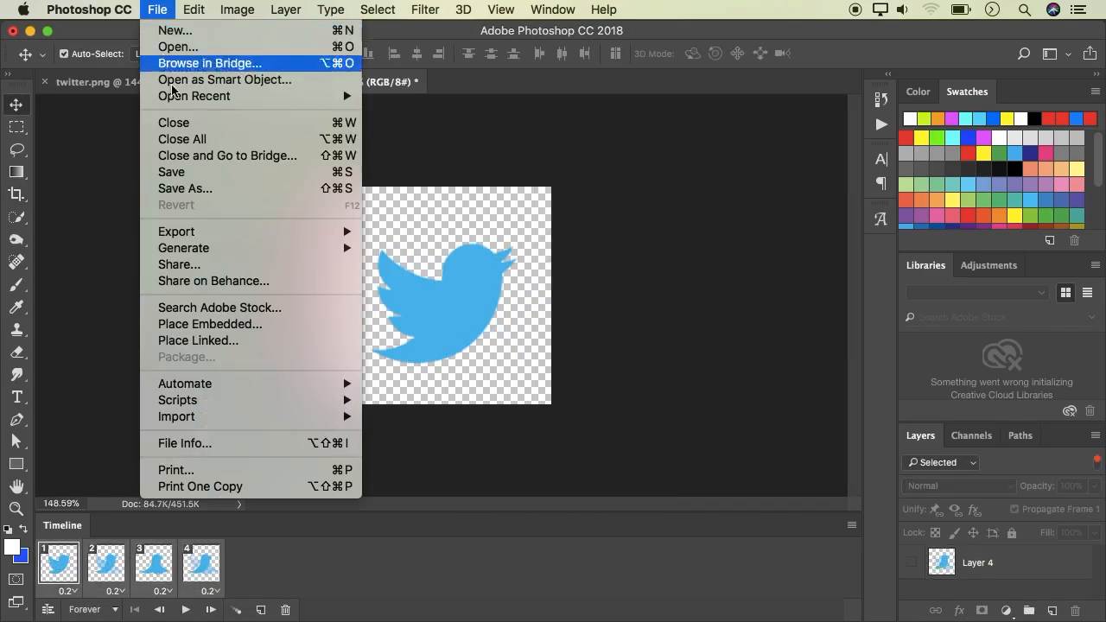
mouse_move(200, 233)
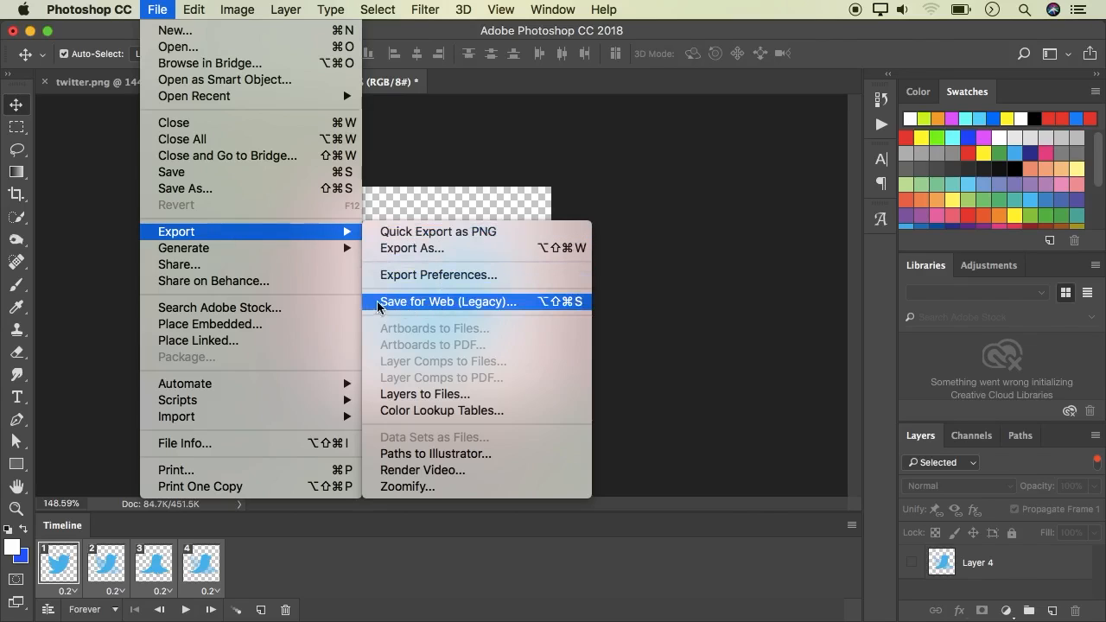
click(433, 303)
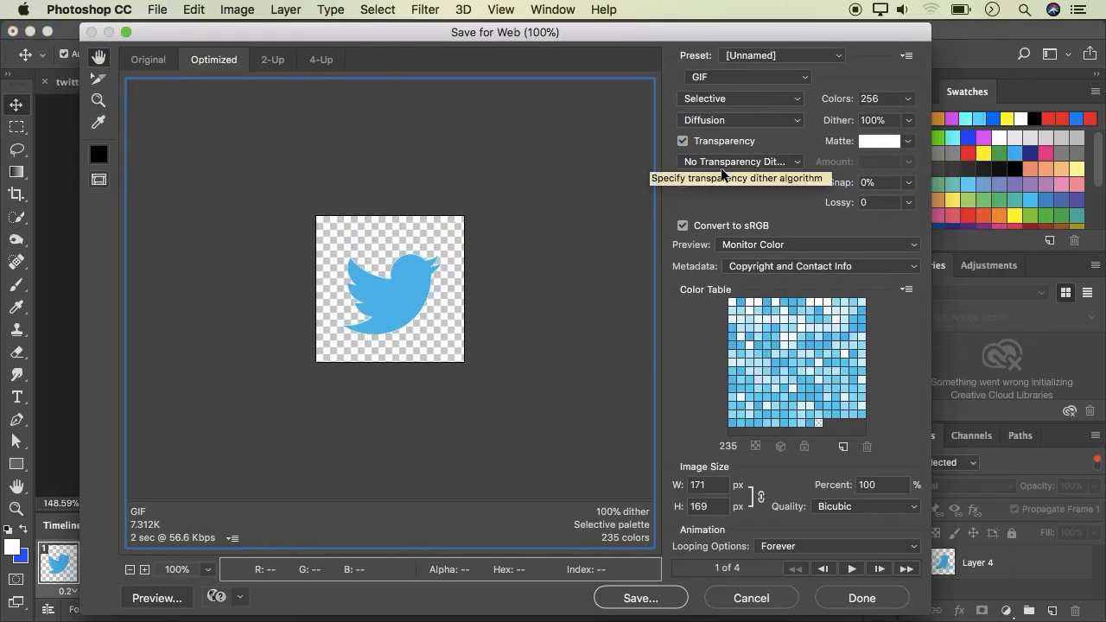
click(728, 78)
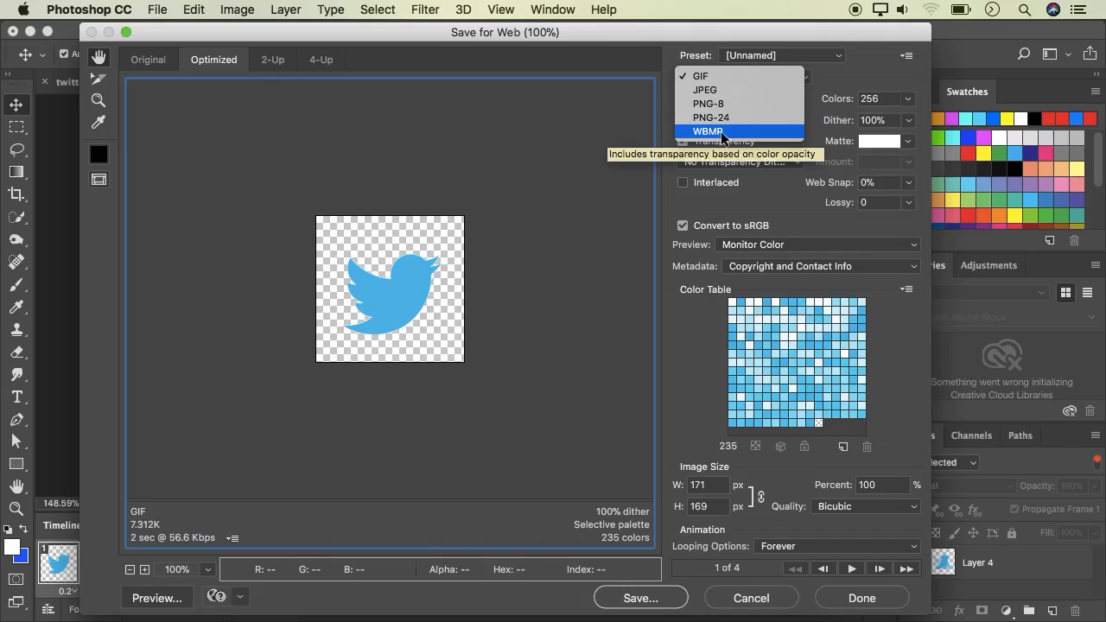
click(714, 77)
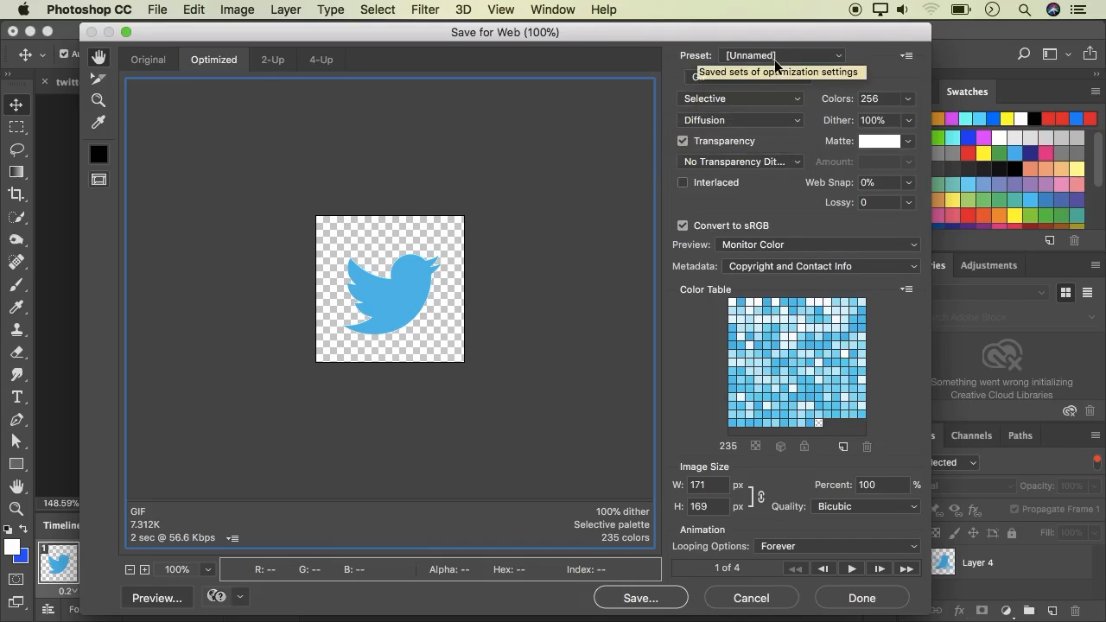
click(797, 57)
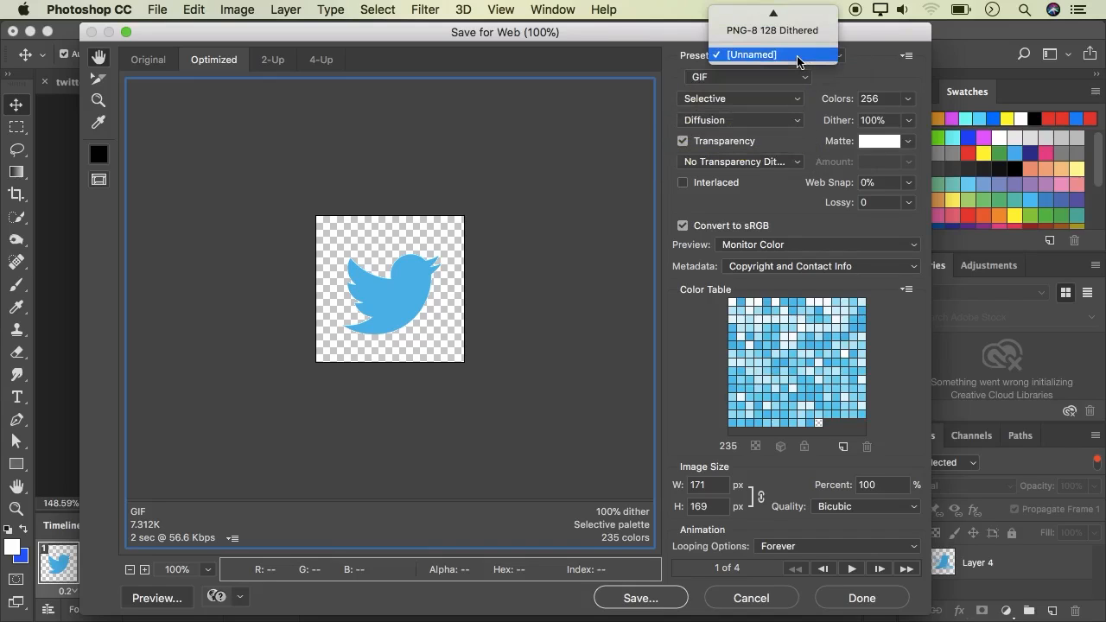
click(797, 57)
click(852, 570)
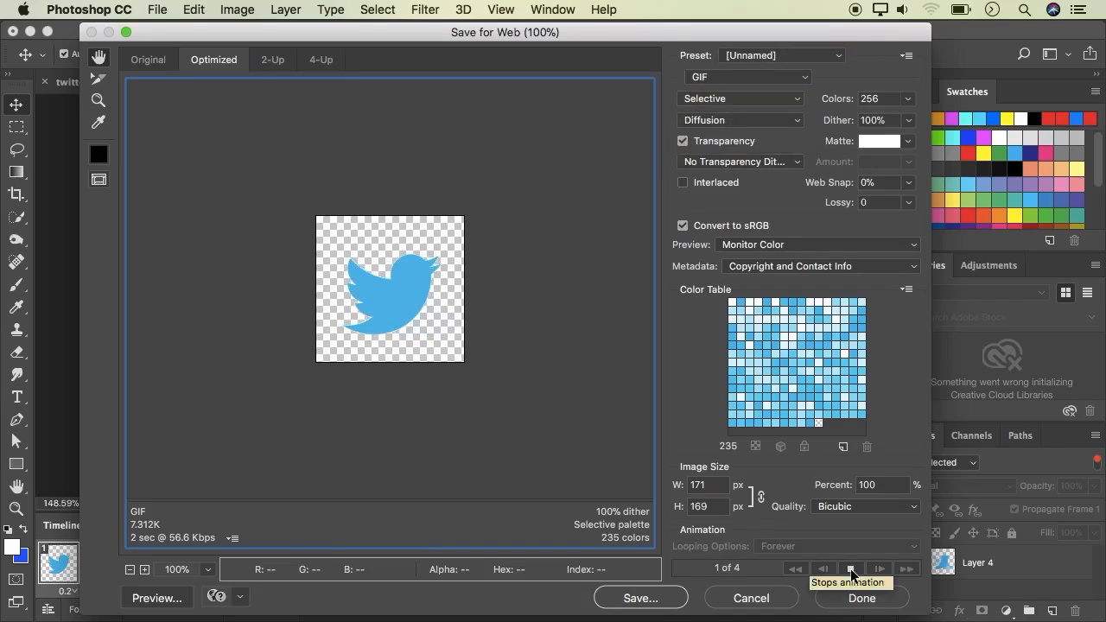
click(852, 573)
Save the animation as Photoshop Animation.gif in the Gif Animation folder
text(P)
text(hotoshop Animation)
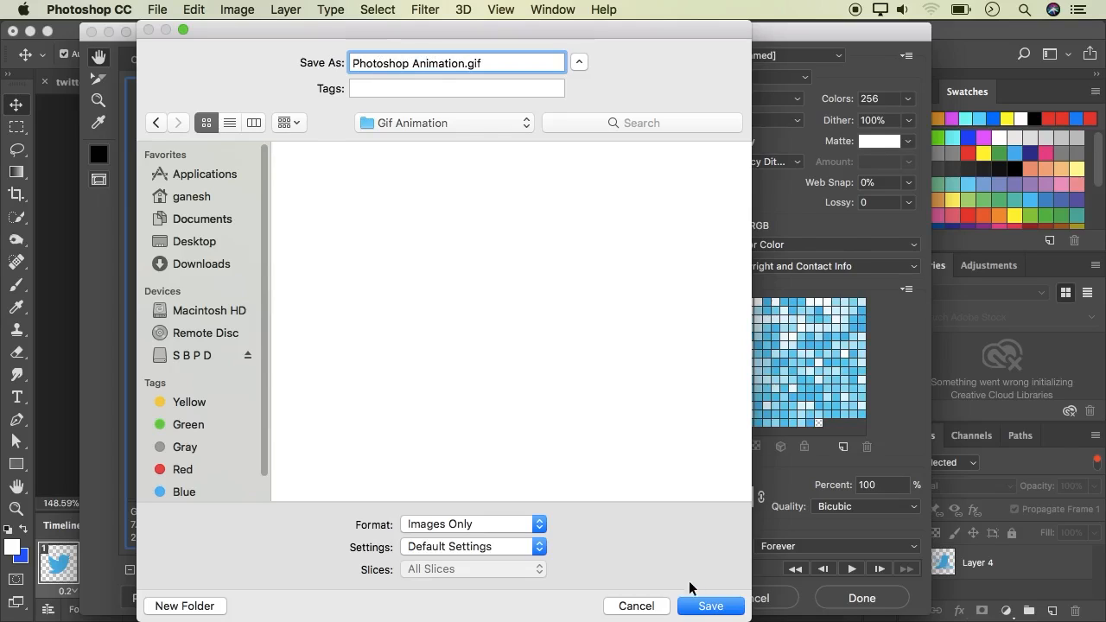
click(705, 606)
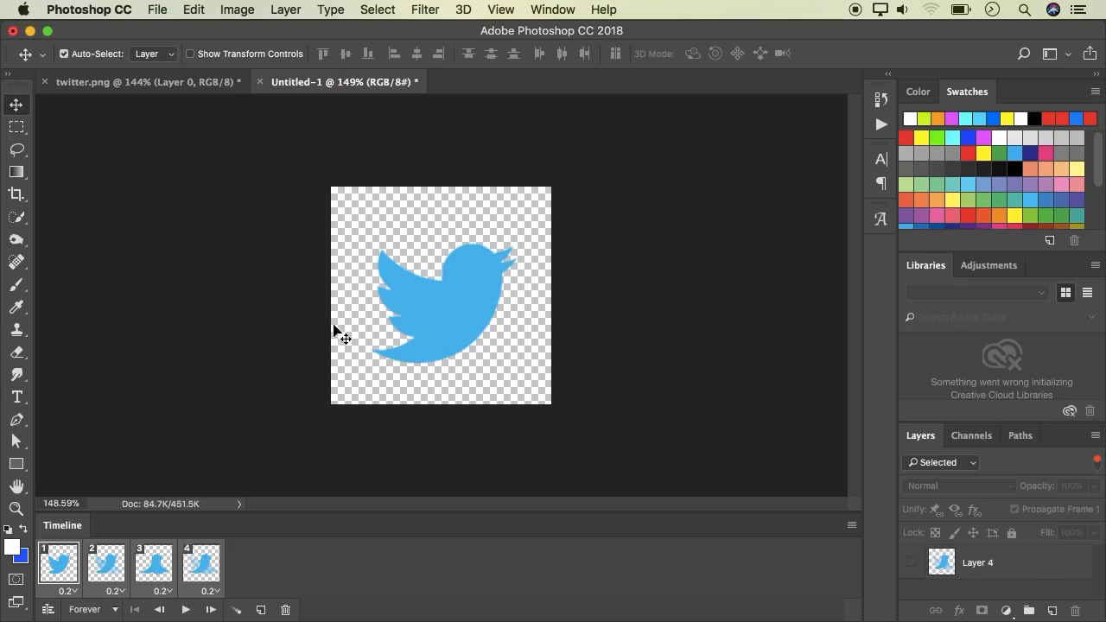
Switch to a web browser and open the exported GIF in Chrome and Safari to view it
key(super+Tab)
drag(424, 196, 450, 612)
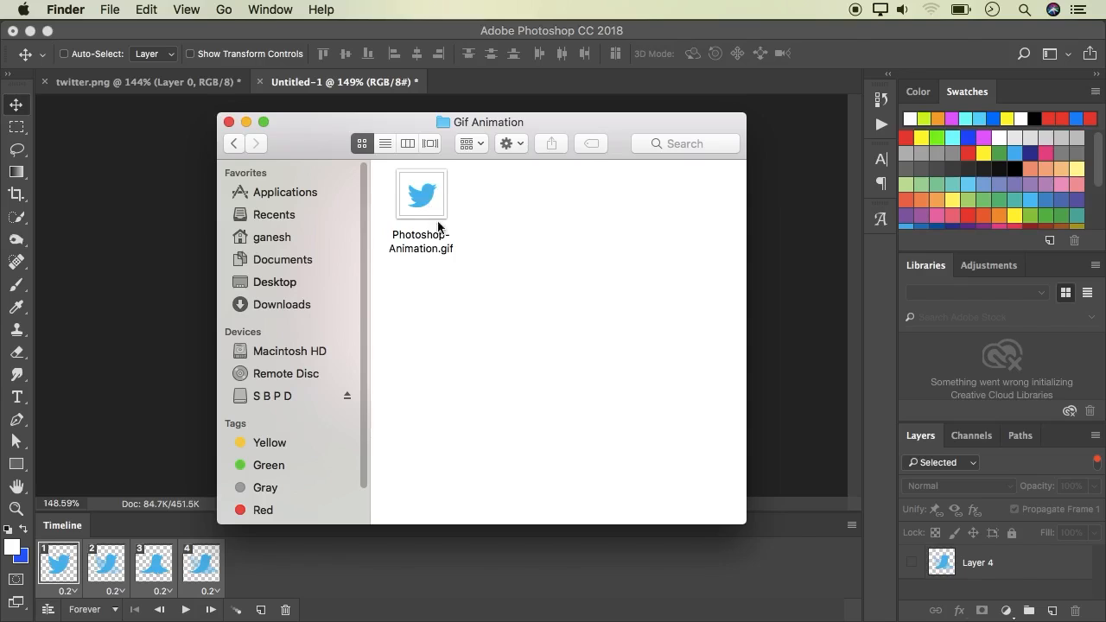
drag(437, 226, 277, 600)
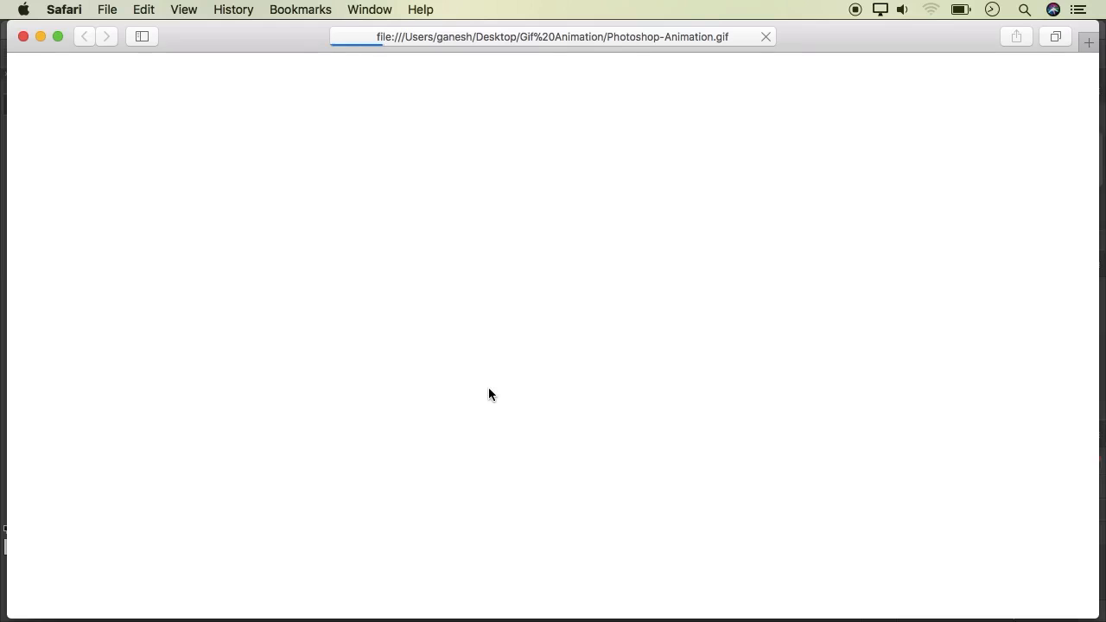